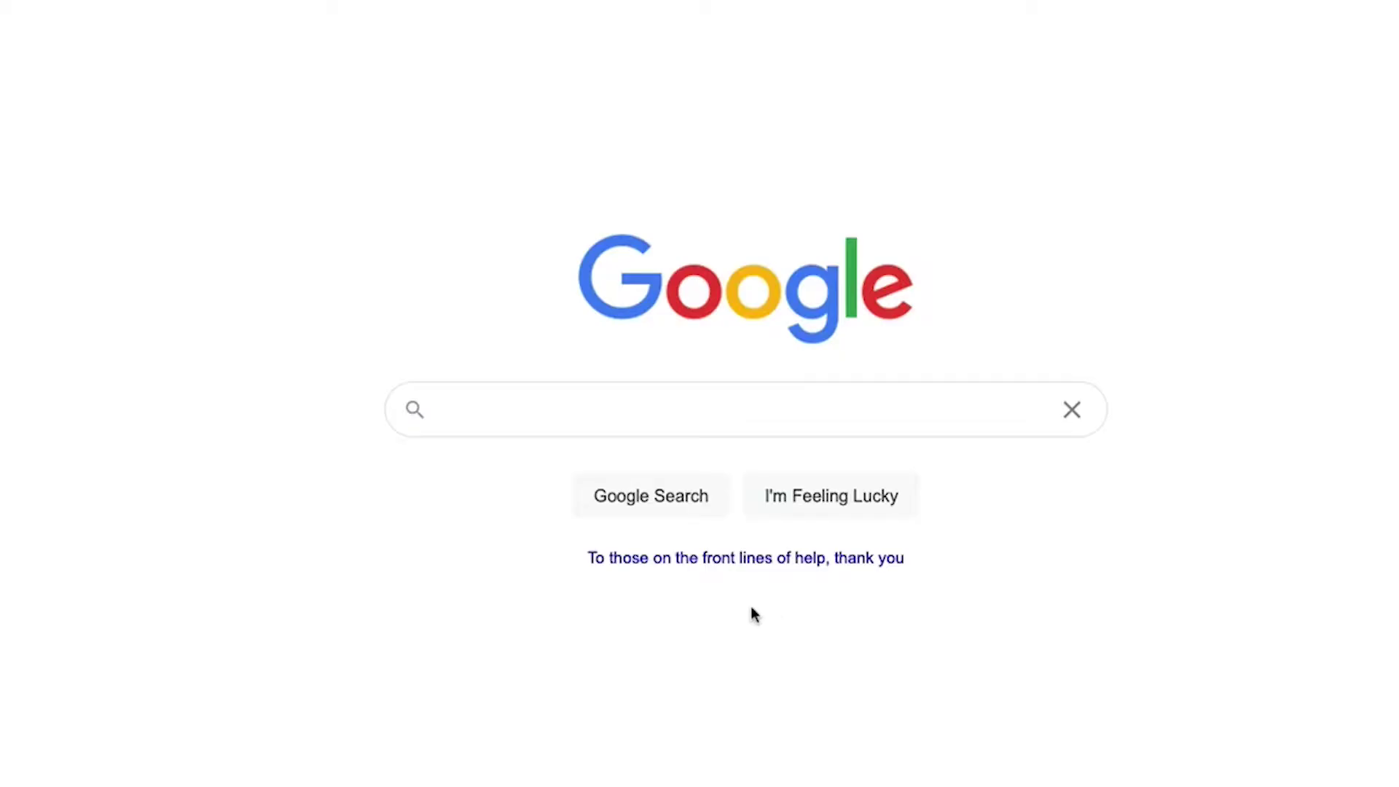
Search Google for 'blackmagic atem television pro 4k' software download.
{"action": "left_click", "coordinate": [653, 419]}
{"action": "type", "text": "blackmagic atem television pro 4k"}
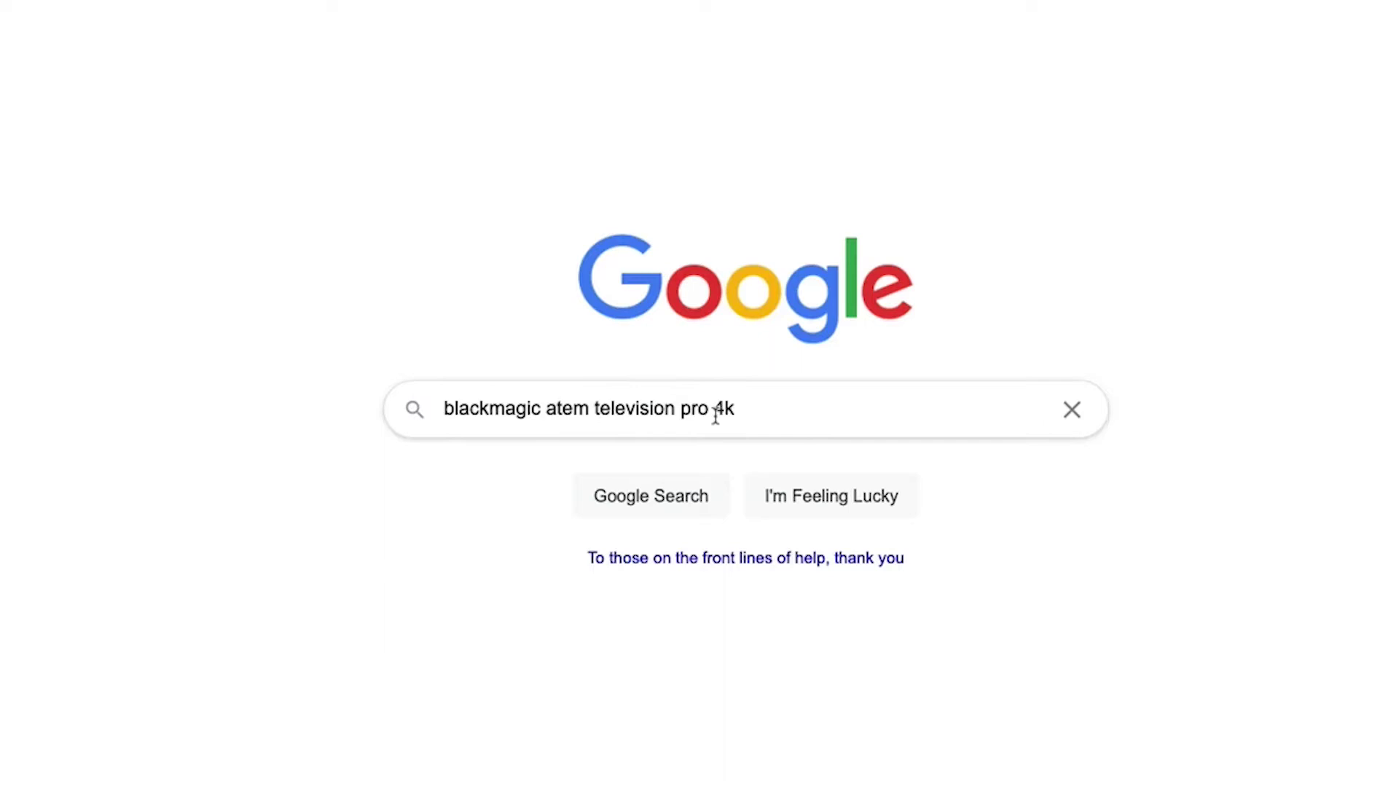
{"action": "key", "text": "Return"}
{"action": "left_click", "coordinate": [500, 53]}
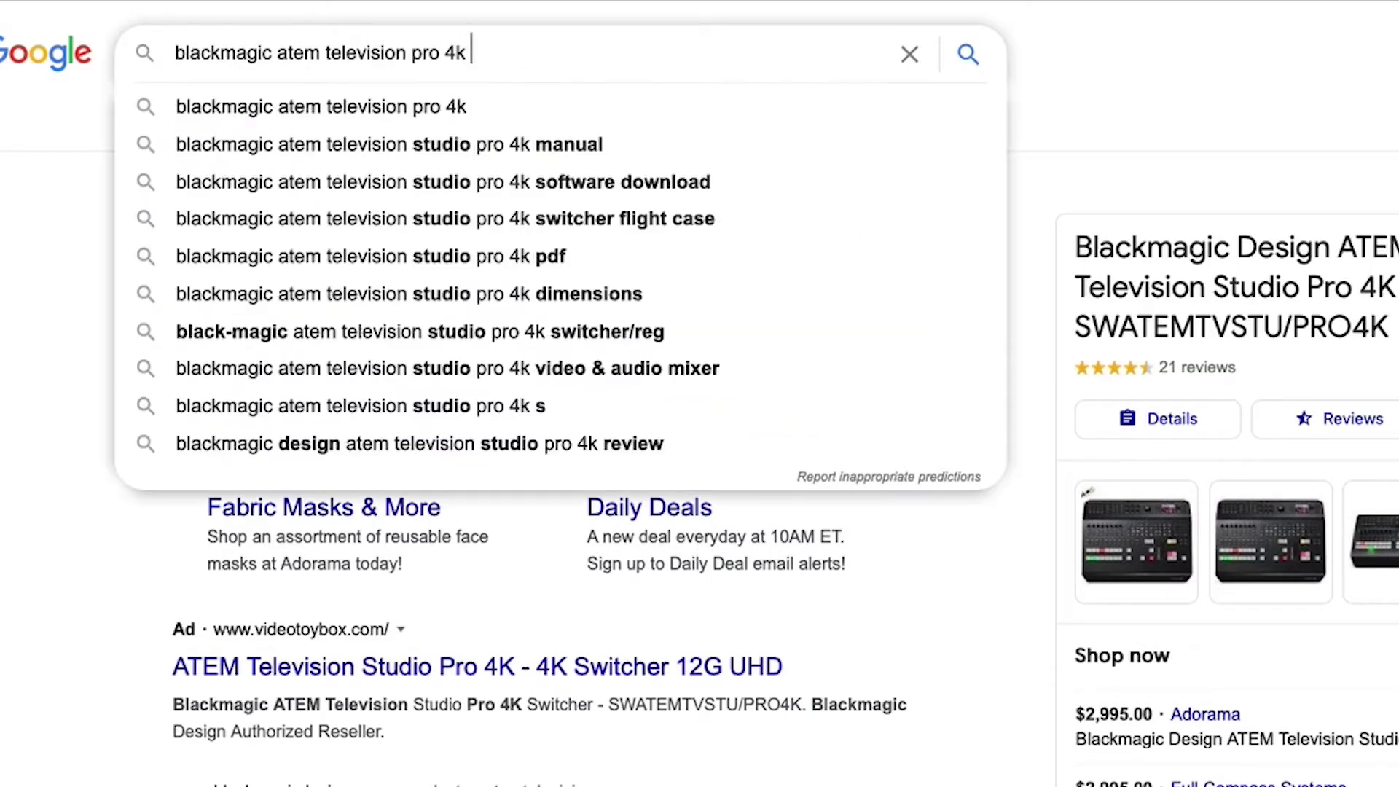
{"action": "type", "text": "sof"}
{"action": "left_click", "coordinate": [292, 103]}
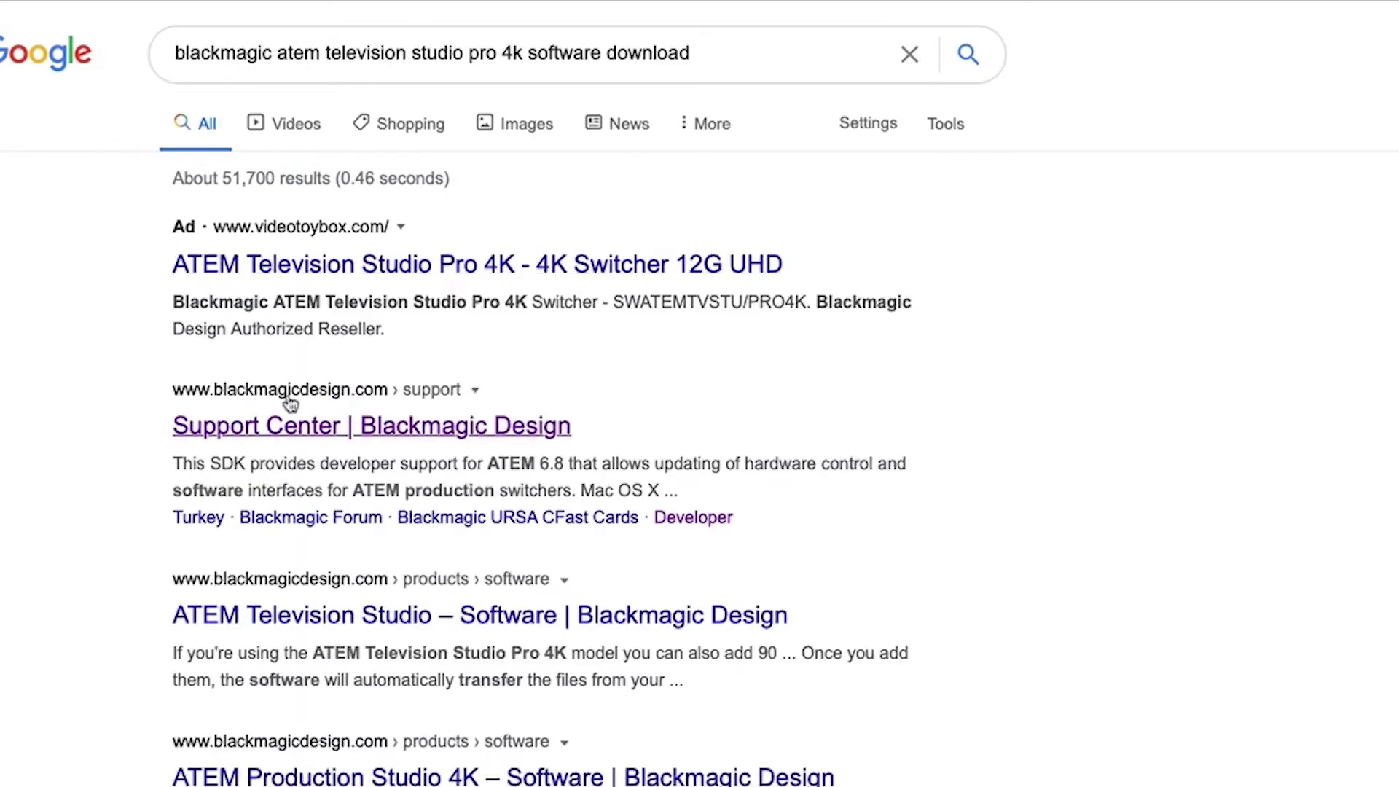
From Blackmagic's Support Center, download ATEM Switchers 8.5.1 for Mac without registering, then check Downloads.
{"action": "left_click", "coordinate": [347, 428]}
{"action": "scroll", "coordinate": [435, 581], "scroll_direction": "down", "scroll_amount": 4}
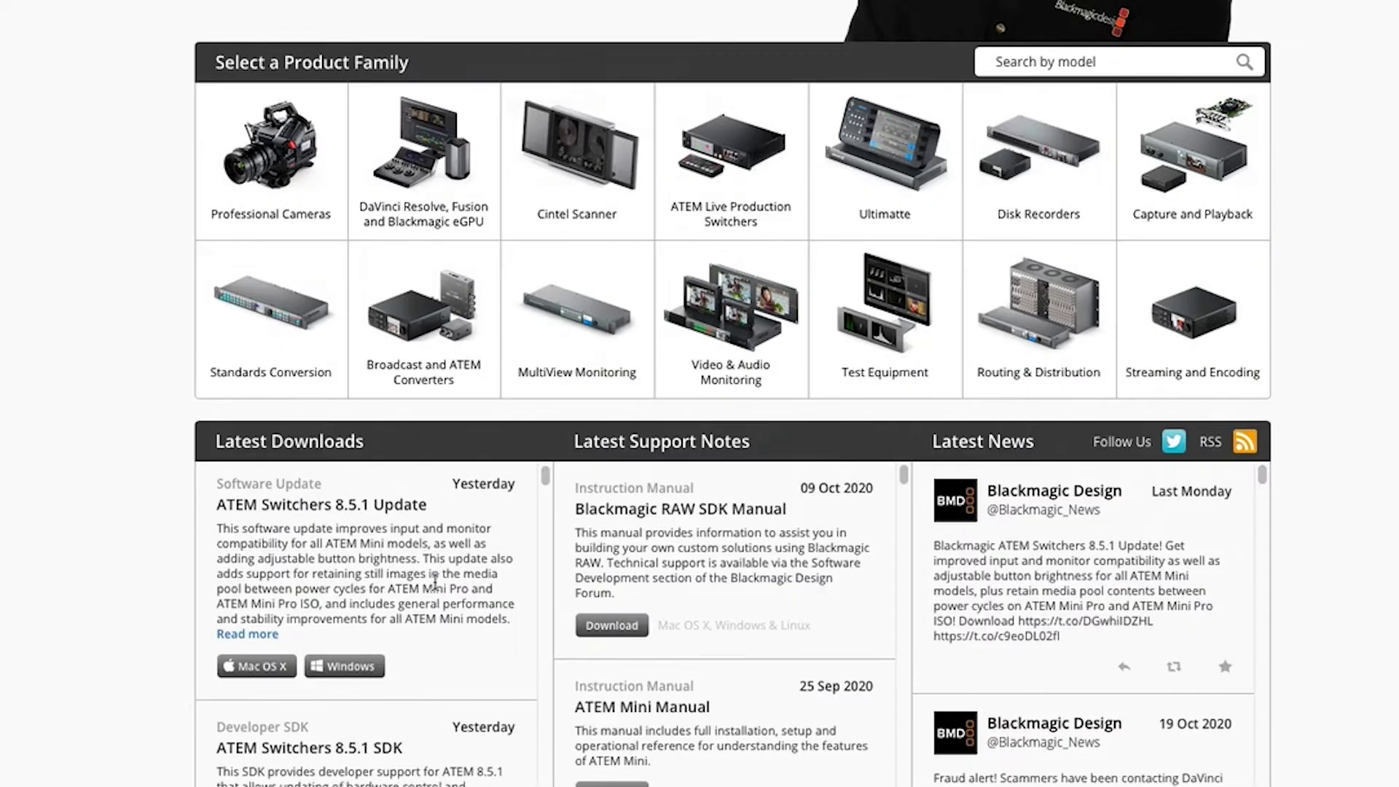
{"action": "left_click", "coordinate": [257, 665]}
{"action": "left_click", "coordinate": [348, 750]}
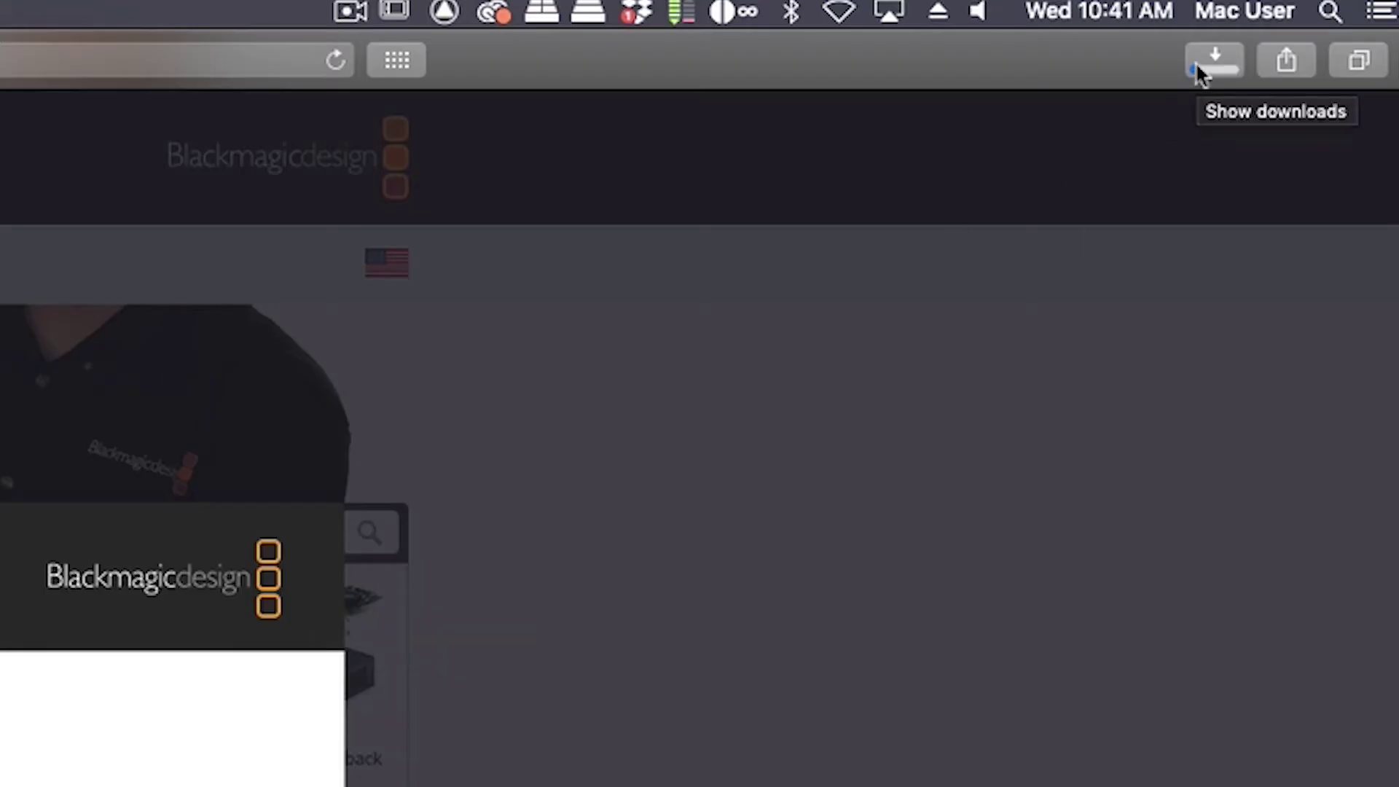
{"action": "left_click", "coordinate": [1198, 72]}
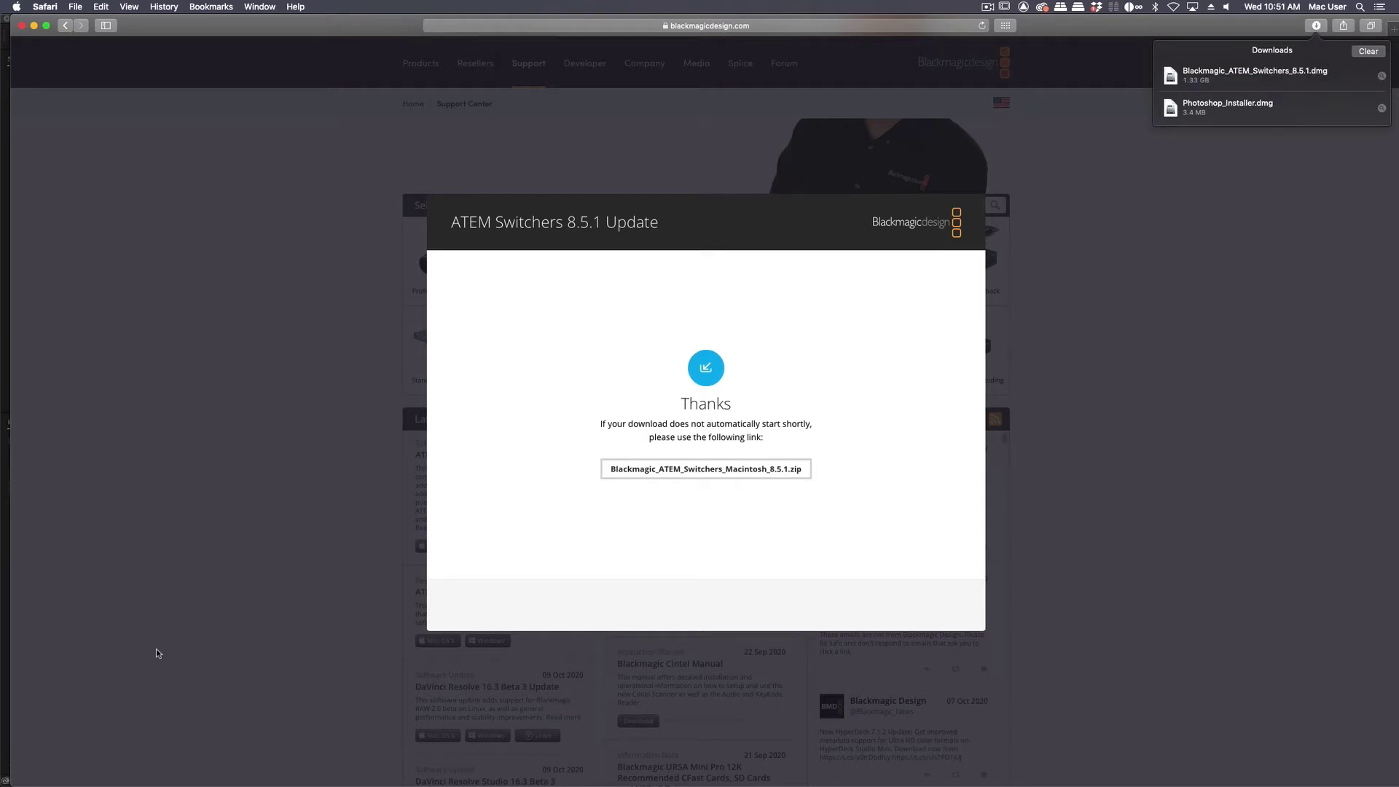
Open Blackmagic_ATEM_Switchers_8.5.1.dmg and run the Install ATEM v8.5.1 installer.
{"action": "double_click", "coordinate": [1253, 73]}
{"action": "left_click", "coordinate": [134, 325]}
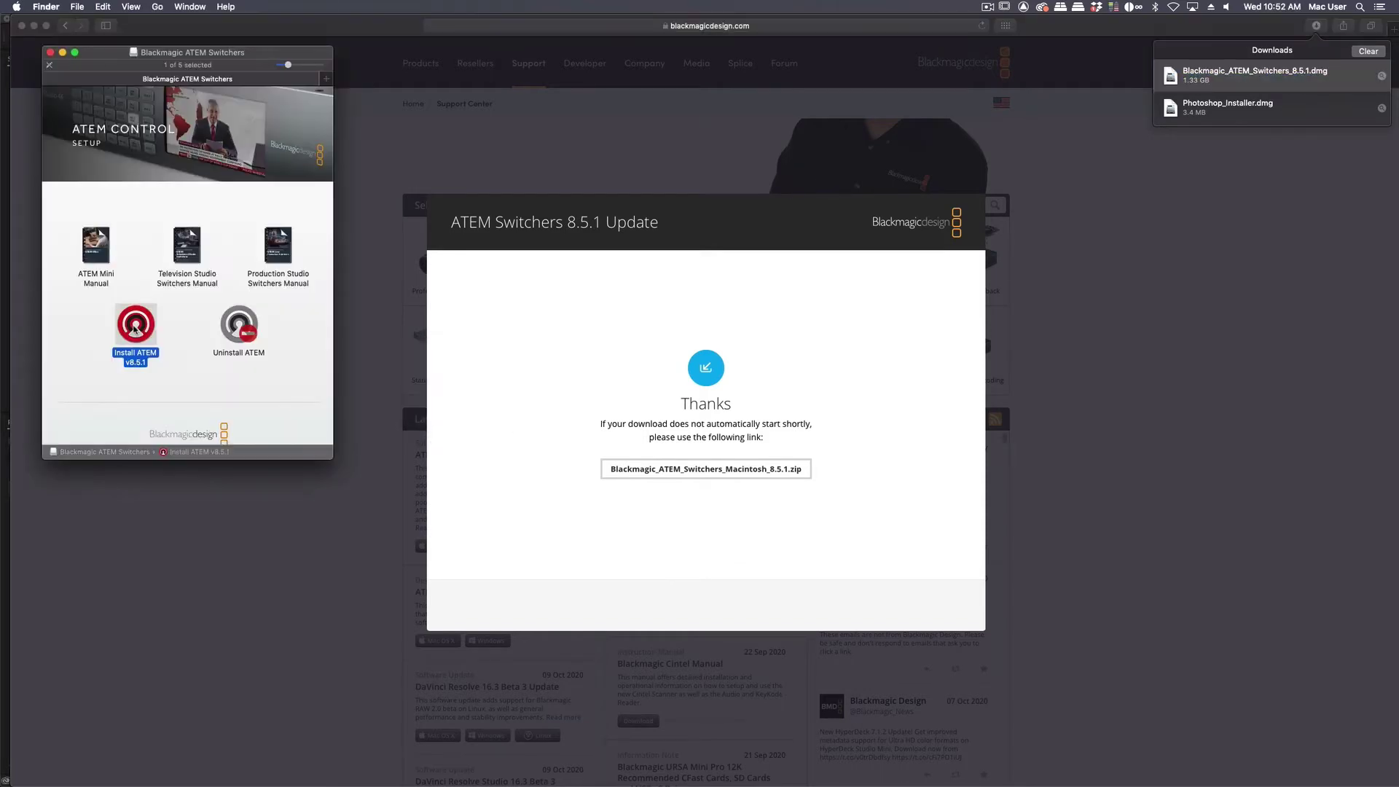
{"action": "double_click", "coordinate": [135, 328]}
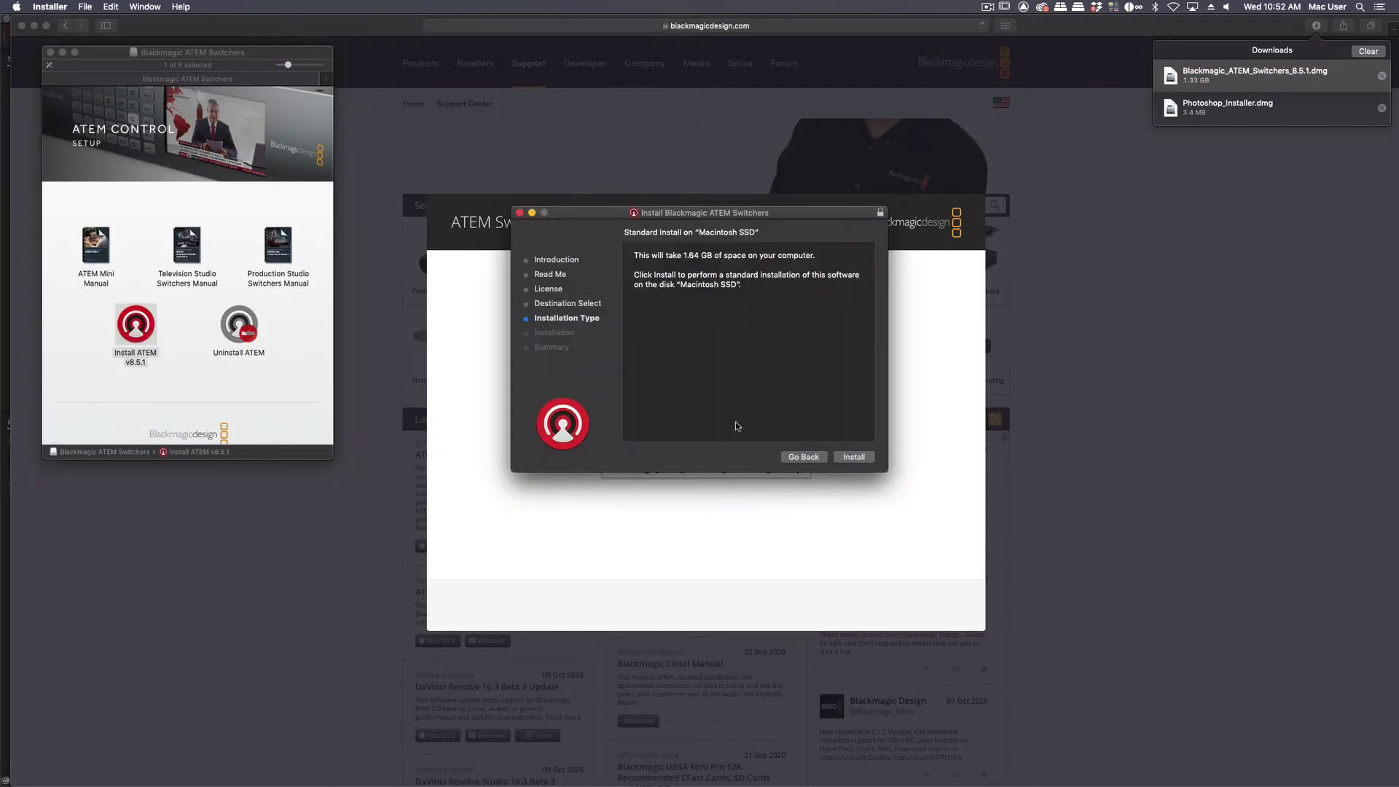
{"action": "left_click", "coordinate": [849, 456]}
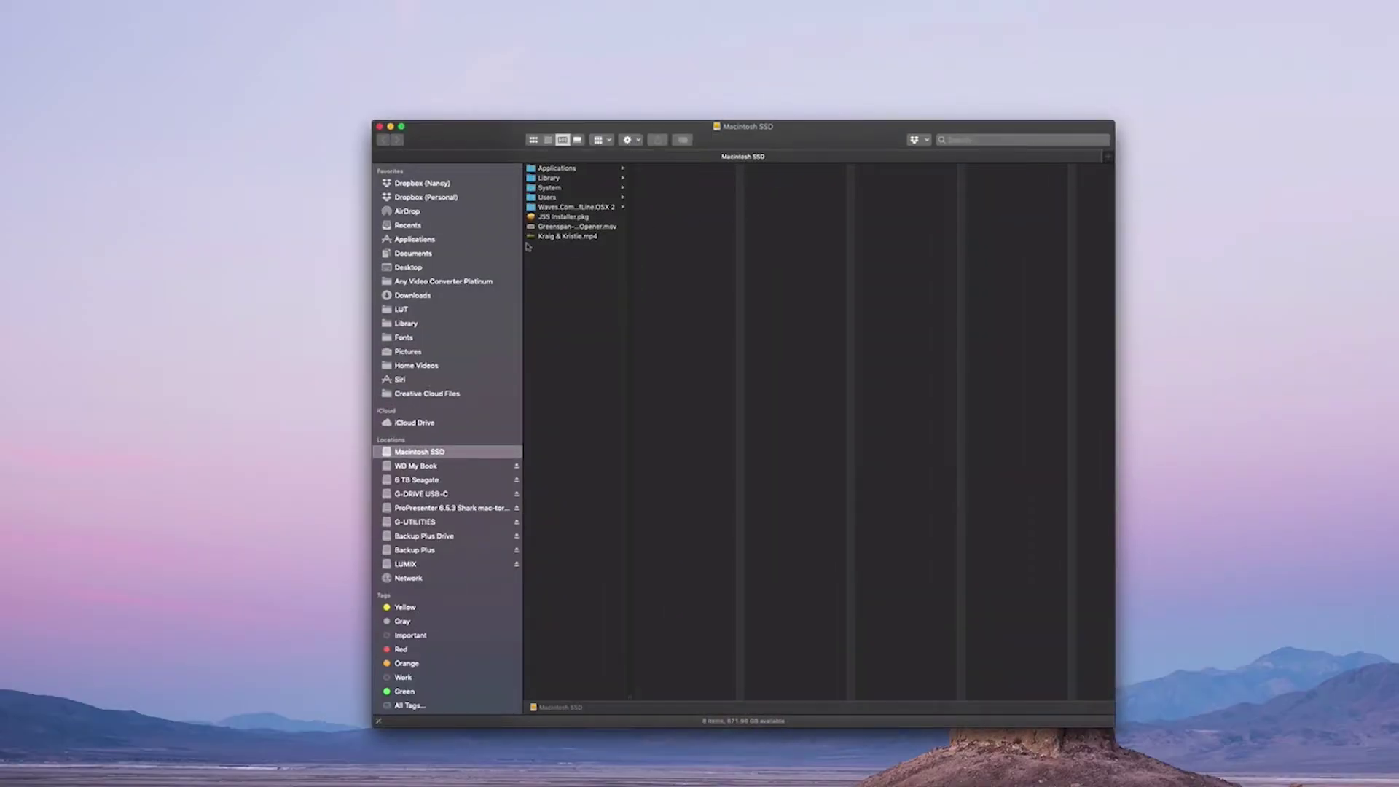
Browse to Applications > Blackmagic ATEM Switchers and widen the column to read full names.
{"action": "left_click", "coordinate": [418, 241]}
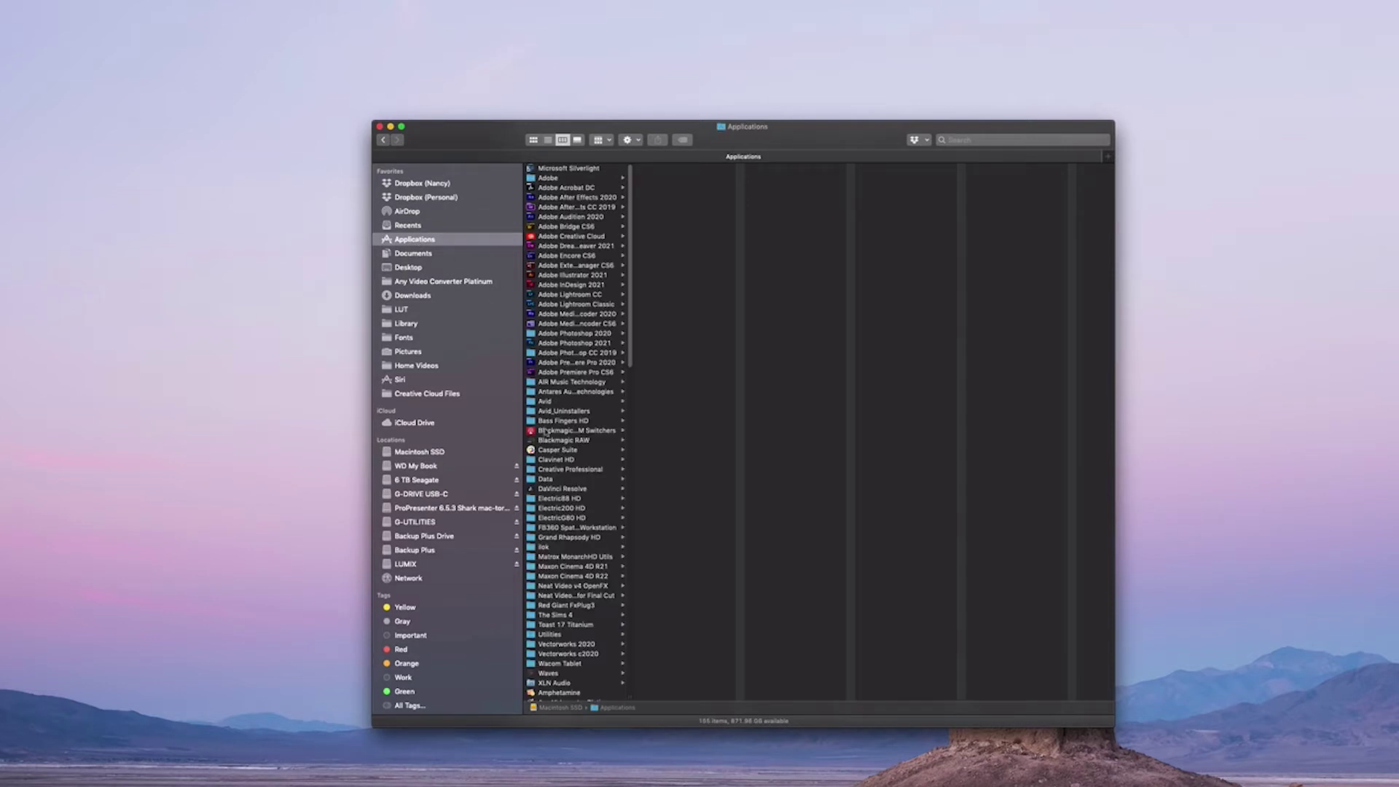
{"action": "left_click", "coordinate": [545, 431]}
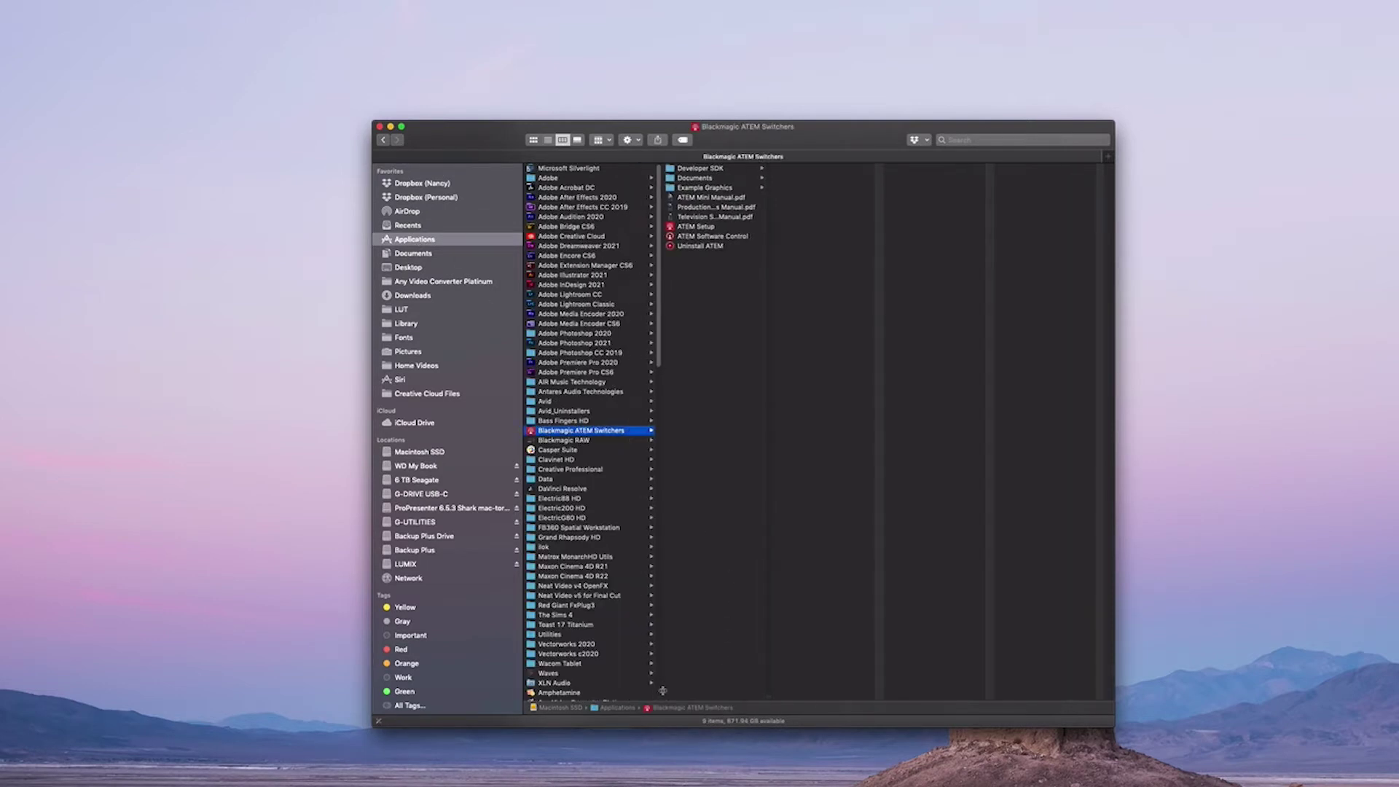
{"action": "left_click_drag", "start_coordinate": [663, 690], "coordinate": [702, 689]}
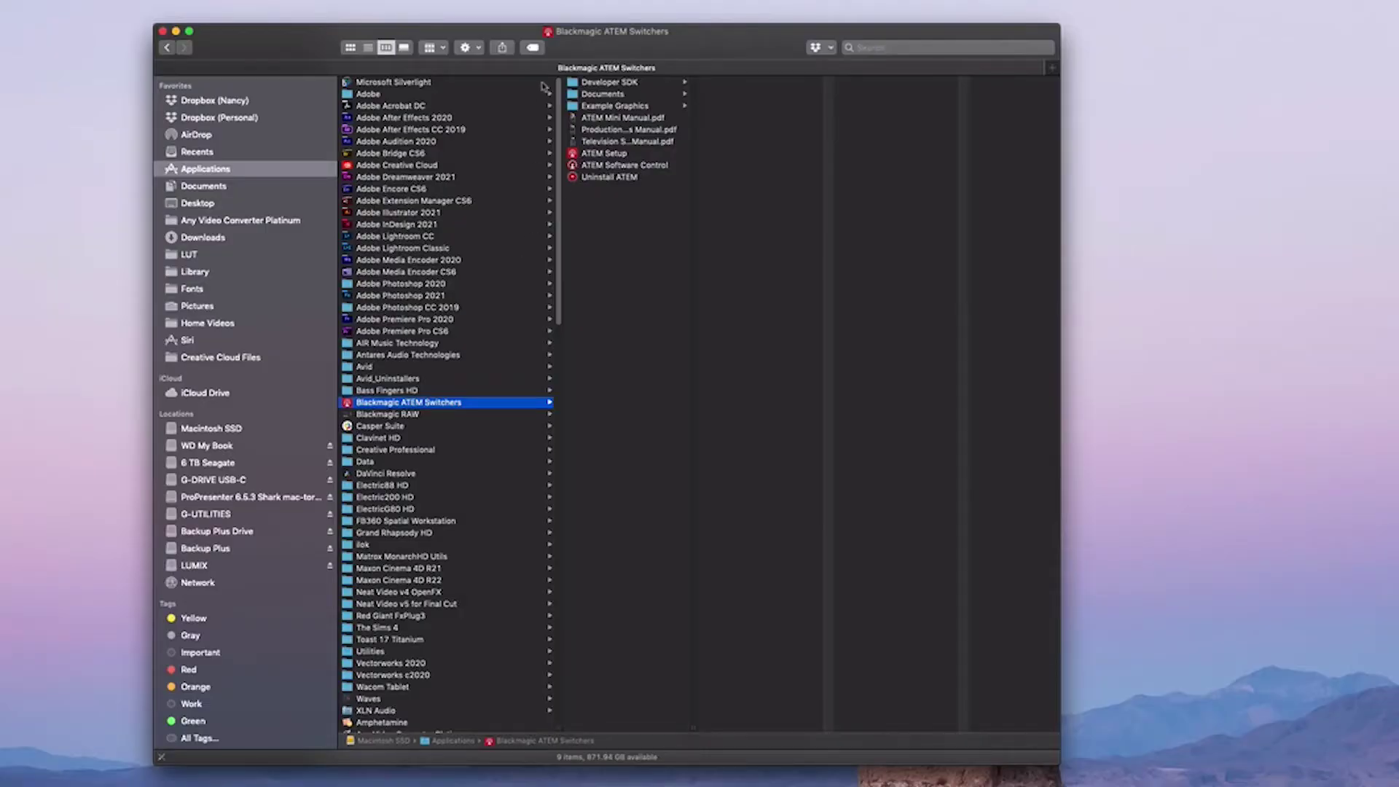
Launch ATEM Setup and open the Television Studio Pro 4K settings (IP 192.168.10.240).
{"action": "left_click", "coordinate": [576, 158]}
{"action": "double_click", "coordinate": [576, 154]}
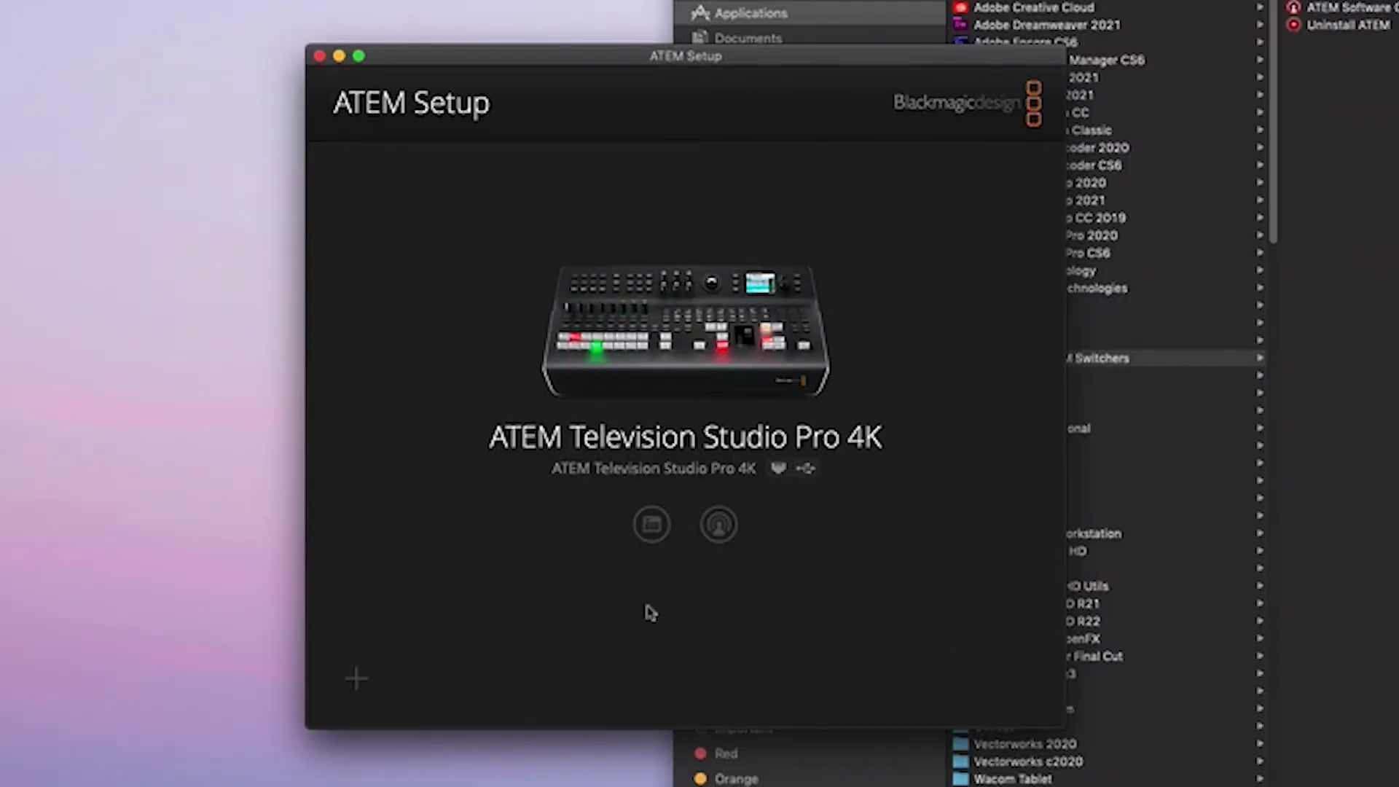
{"action": "left_click", "coordinate": [650, 524]}
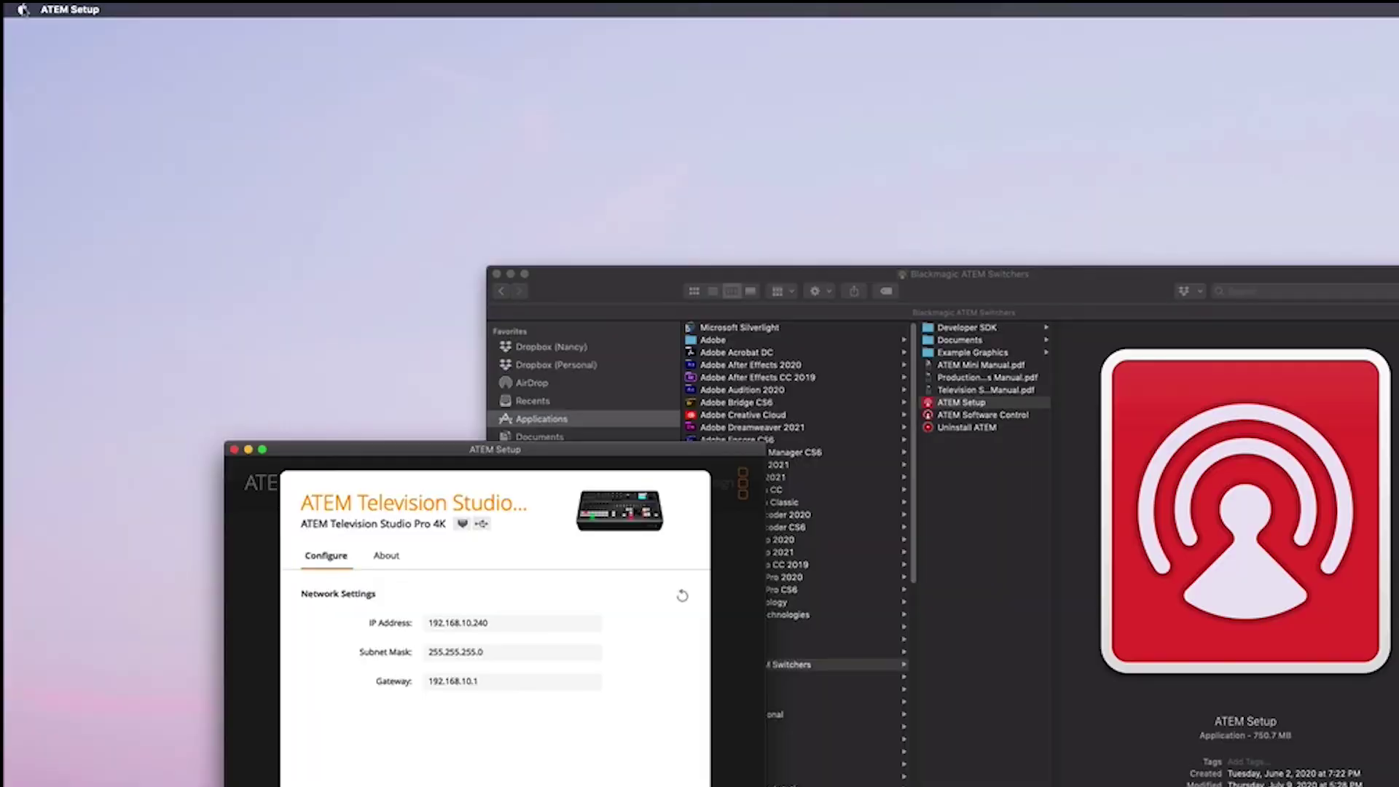
Open the Network pane from the Apple menu's System Preferences.
{"action": "left_click", "coordinate": [22, 9]}
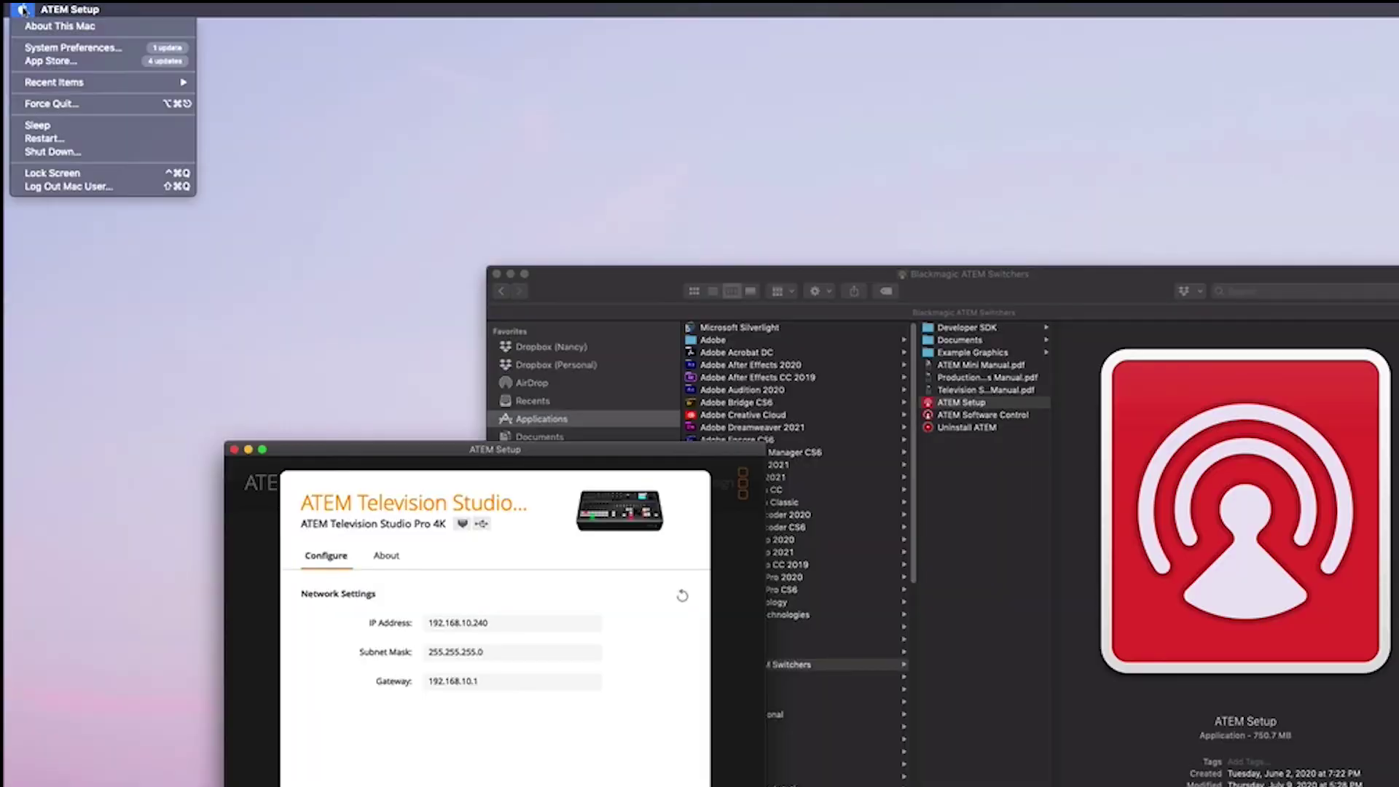
{"action": "left_click", "coordinate": [35, 49]}
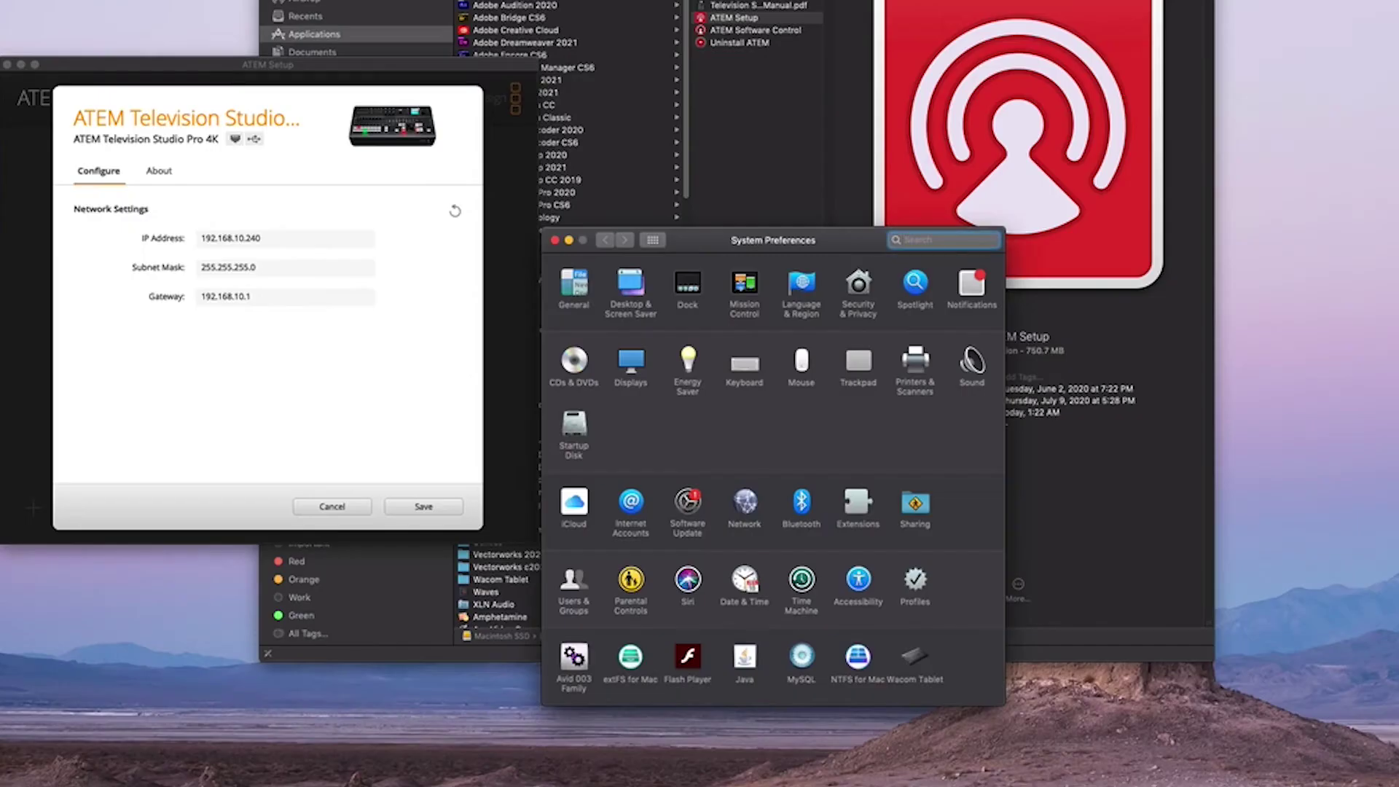
{"action": "left_click", "coordinate": [745, 502]}
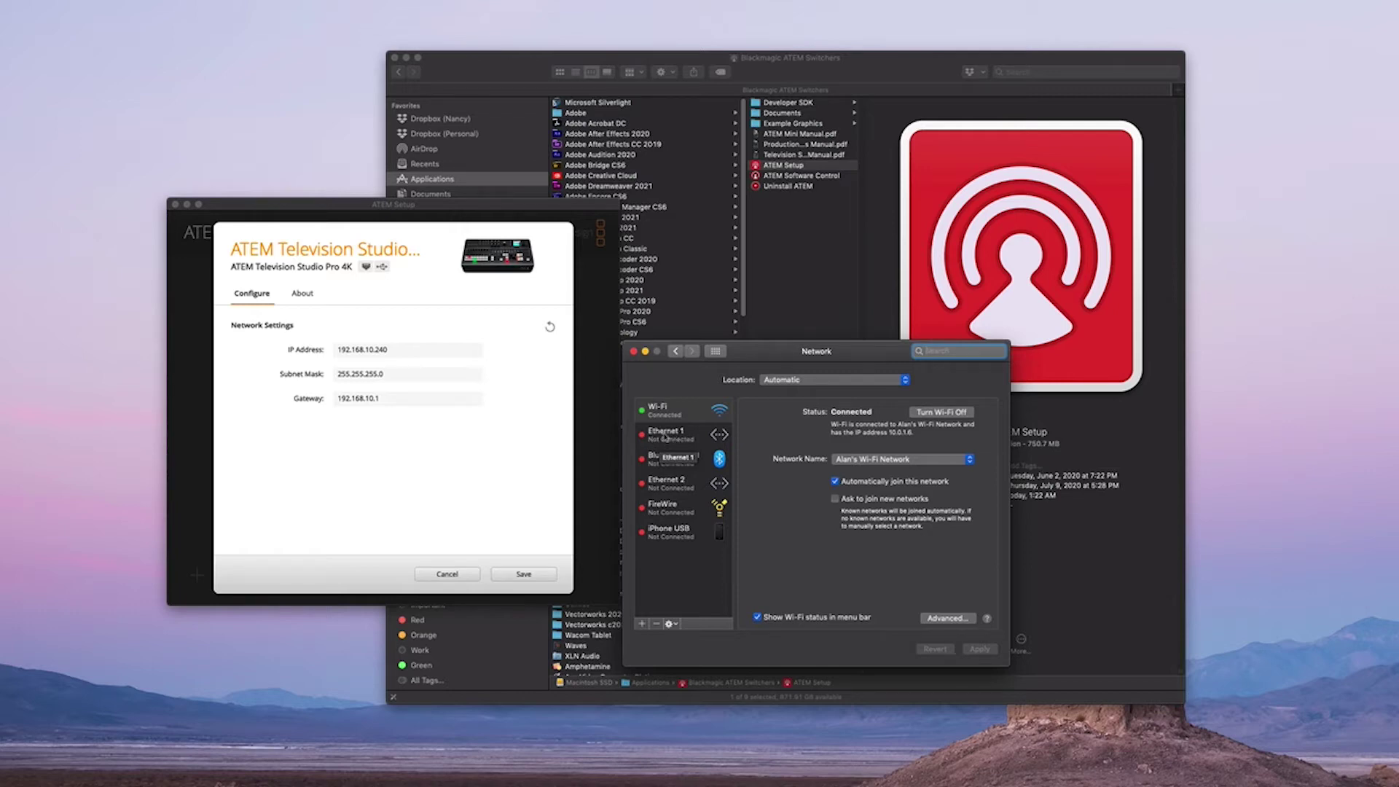
Select Ethernet 1 and set Configure IPv4 to Manually.
{"action": "left_click", "coordinate": [665, 436]}
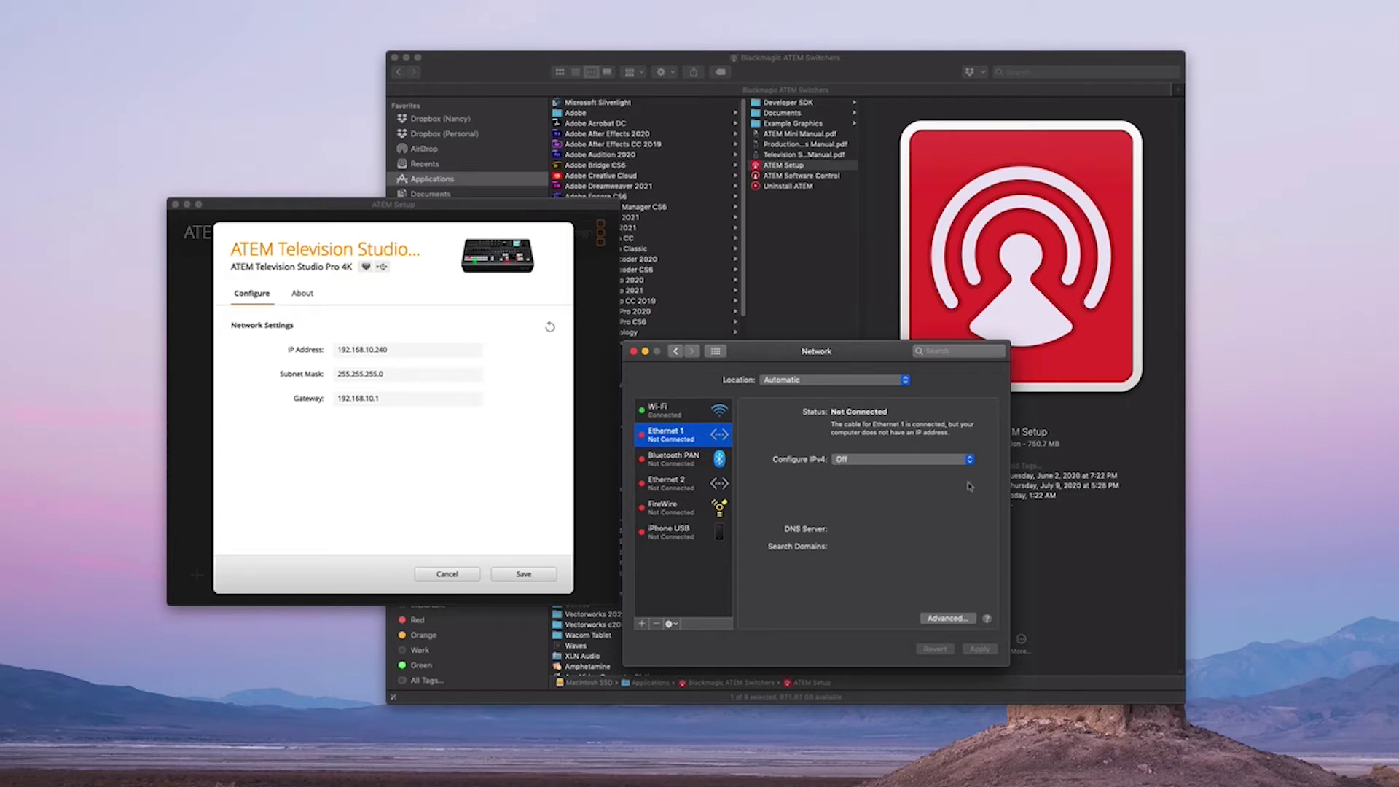
{"action": "left_click", "coordinate": [845, 461]}
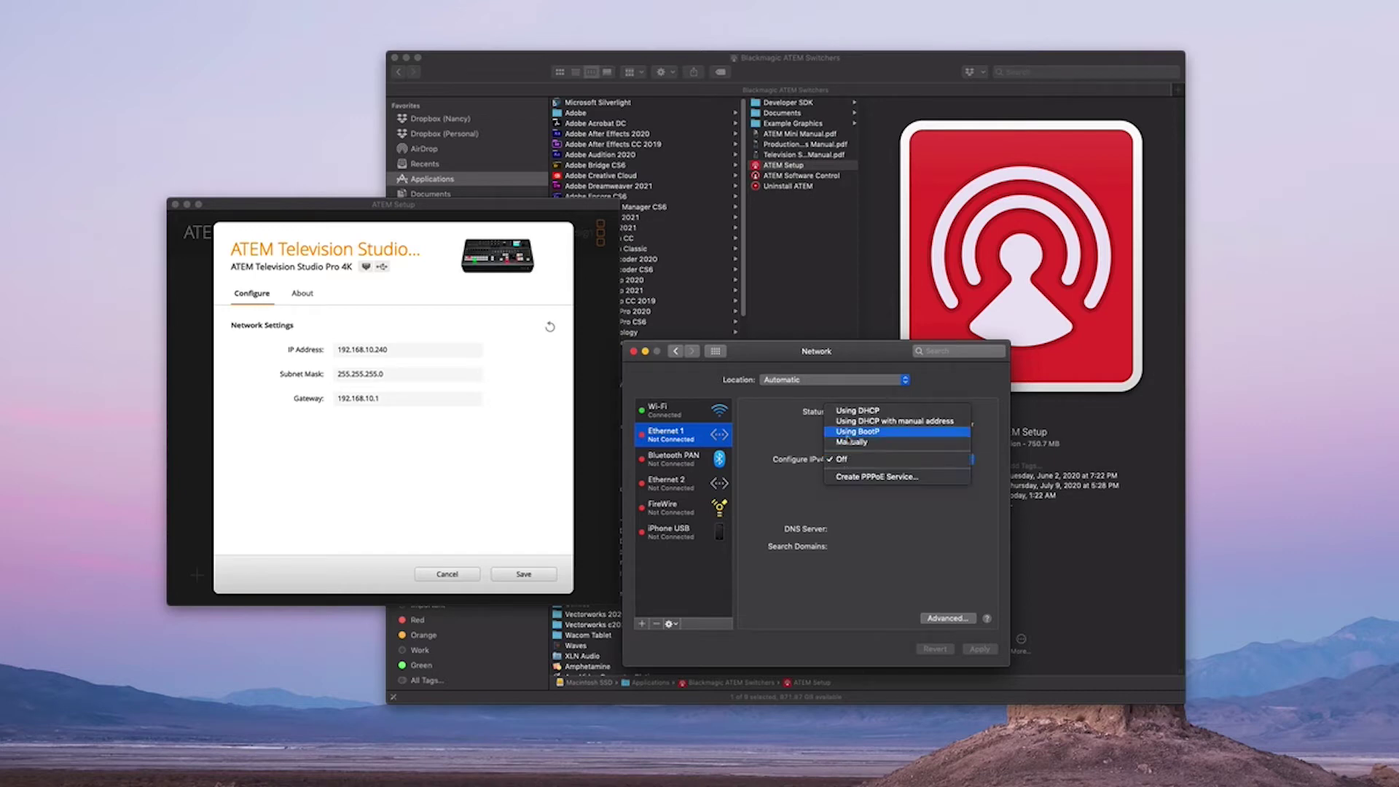
{"action": "left_click", "coordinate": [851, 442]}
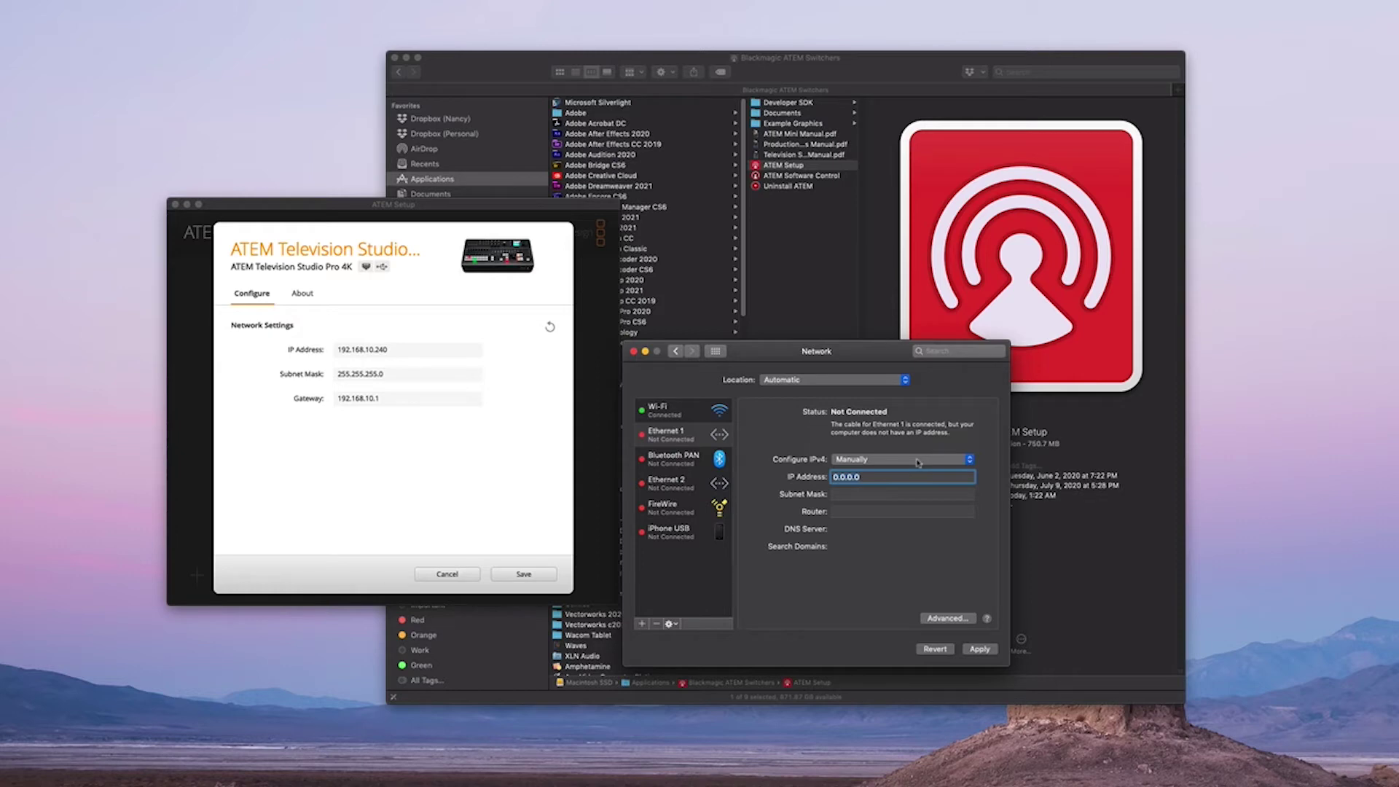
Enter 192.168.10.241 as Ethernet 1's IP address, checking it against the switcher's 192.168.10.240.
{"action": "type", "text": "192.168.10.241"}
{"action": "left_click", "coordinate": [412, 346]}
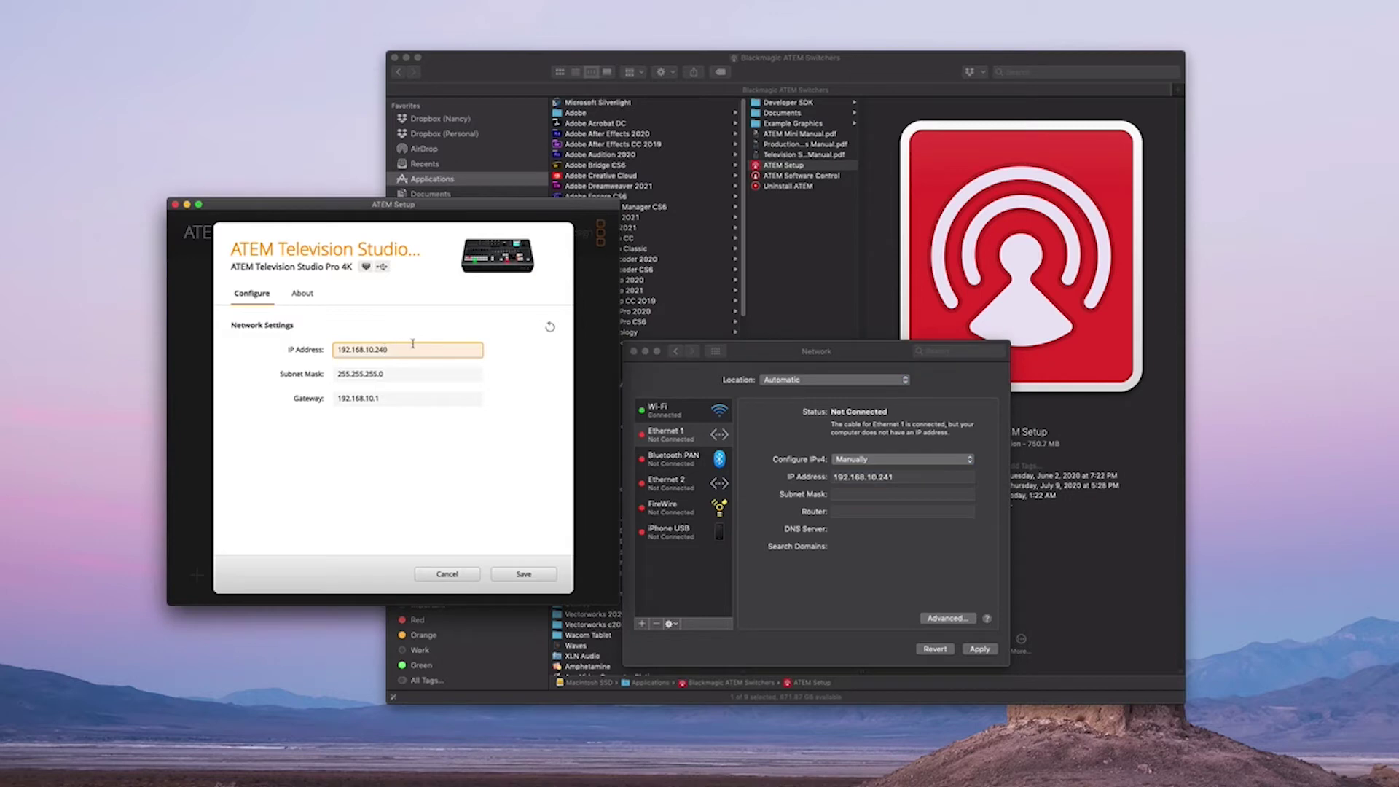
{"action": "left_click", "coordinate": [900, 478]}
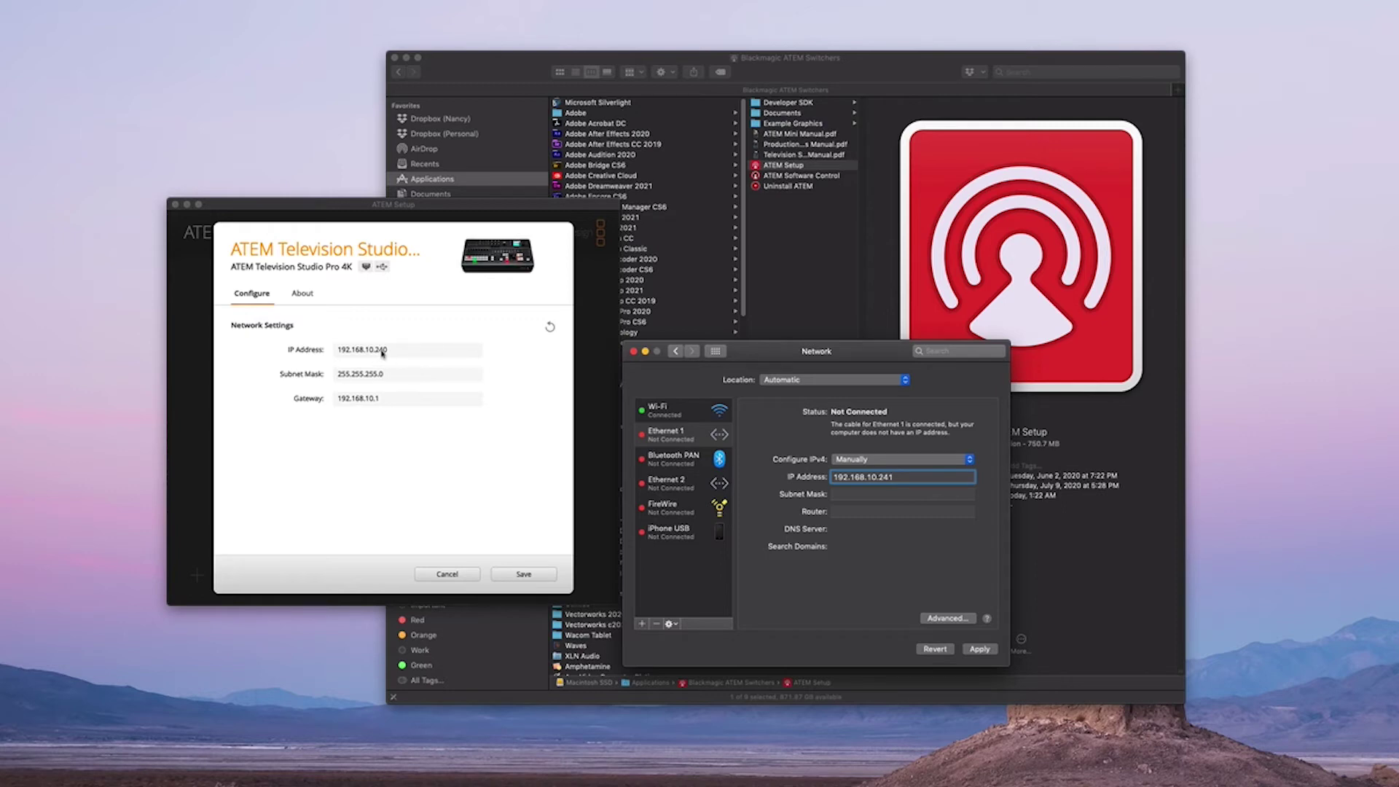
Enter subnet mask 255.255.255.0 and router 192.168.10.1 for Ethernet 1.
{"action": "left_click", "coordinate": [840, 494]}
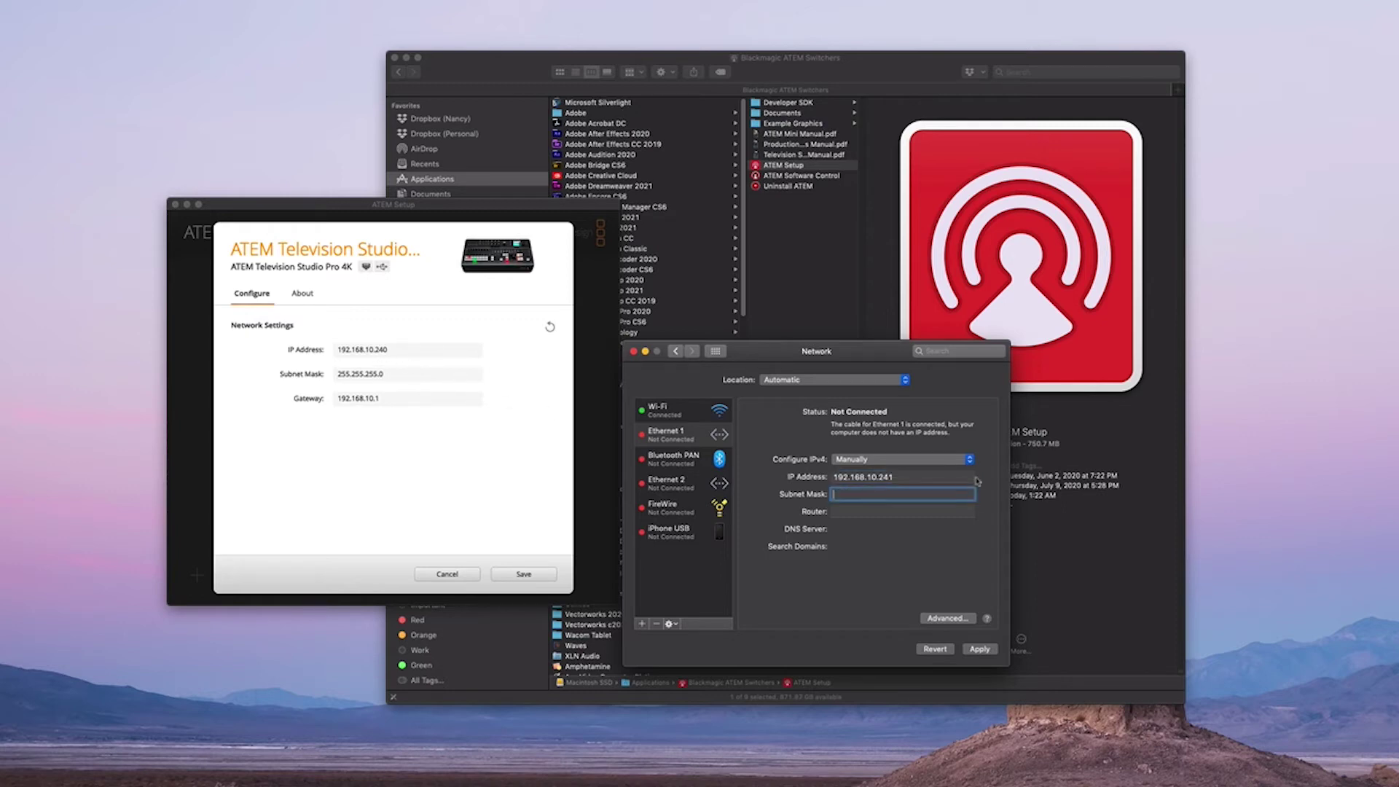
{"action": "type", "text": "255.255.255.0"}
{"action": "key", "text": "Tab"}
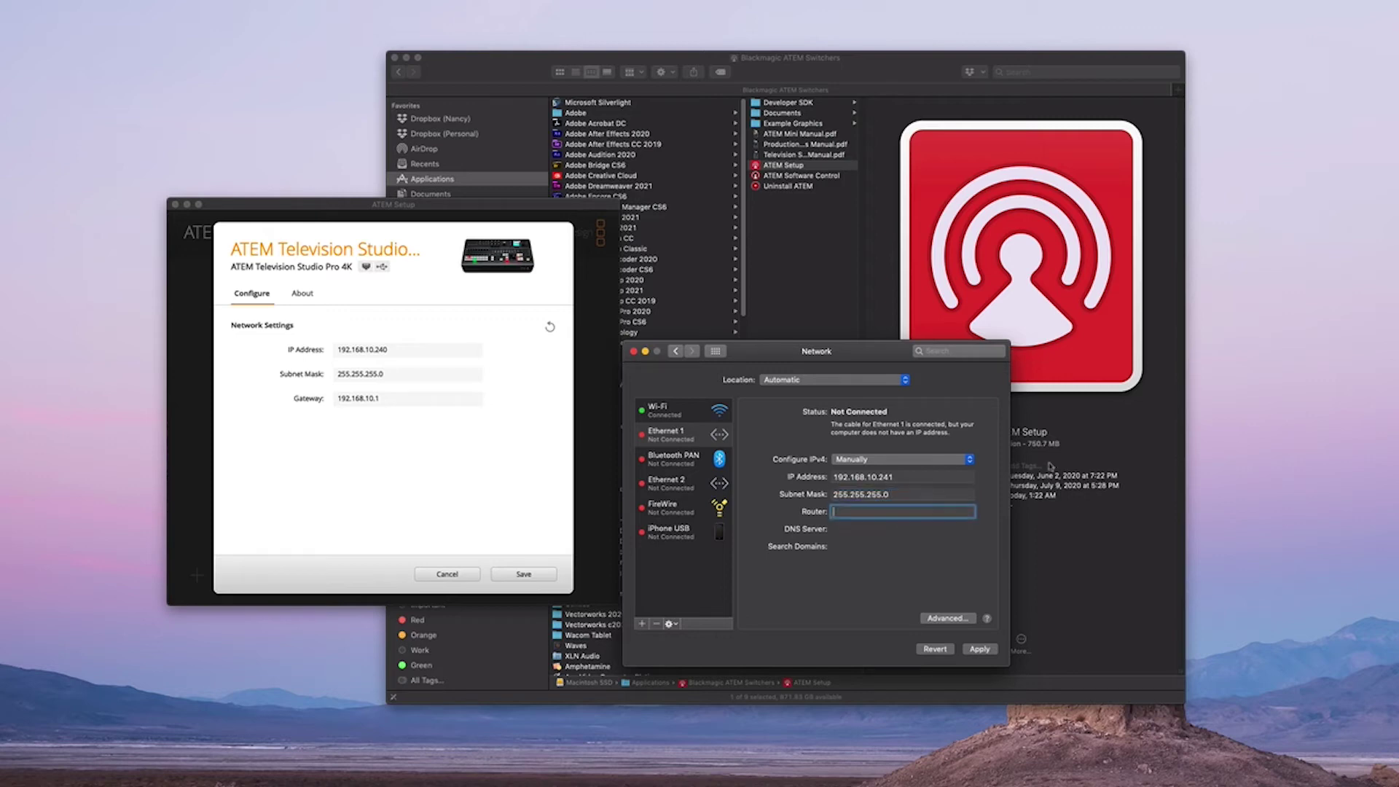
{"action": "type", "text": "192.168.10.1"}
Apply the Ethernet settings, then launch ATEM Software Control and move its window top-left.
{"action": "left_click", "coordinate": [980, 649]}
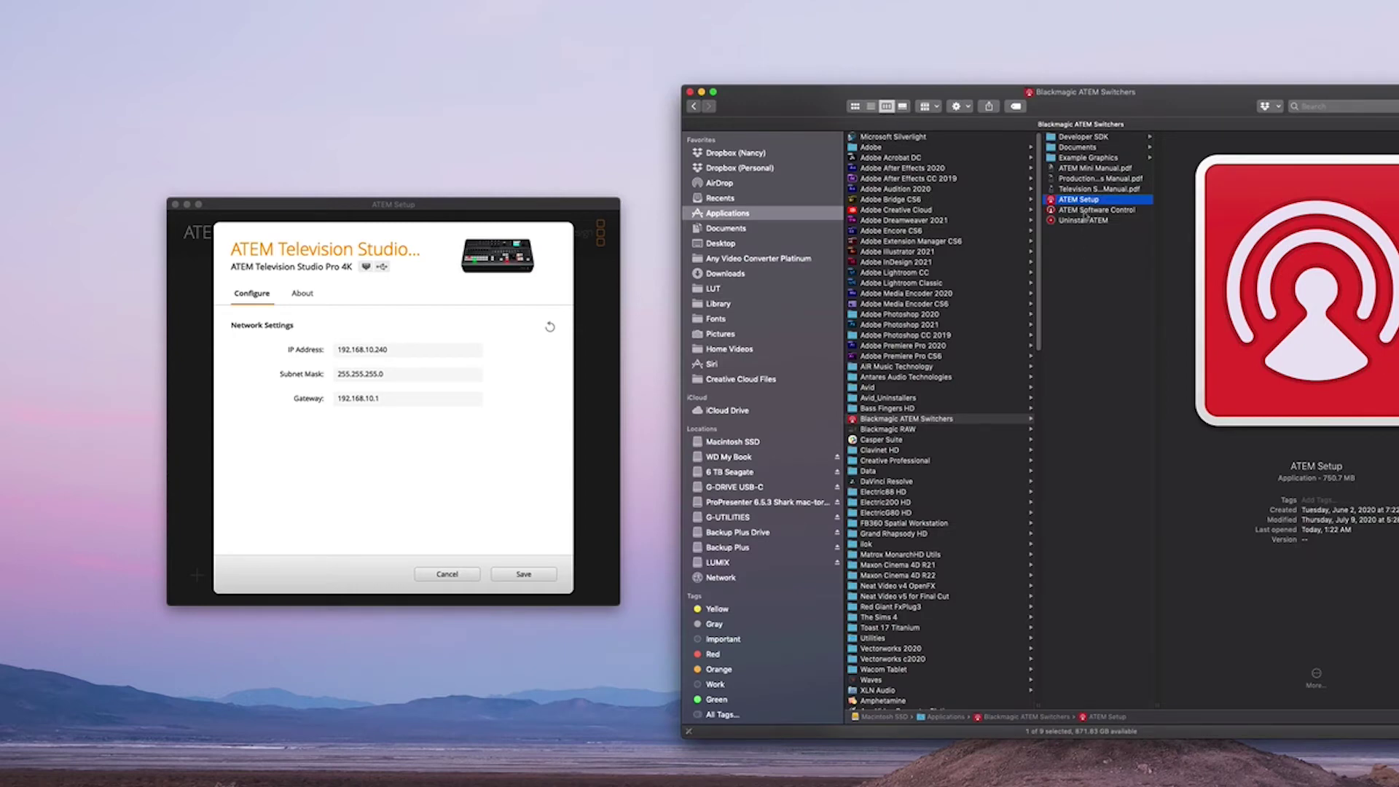
{"action": "double_click", "coordinate": [1084, 211]}
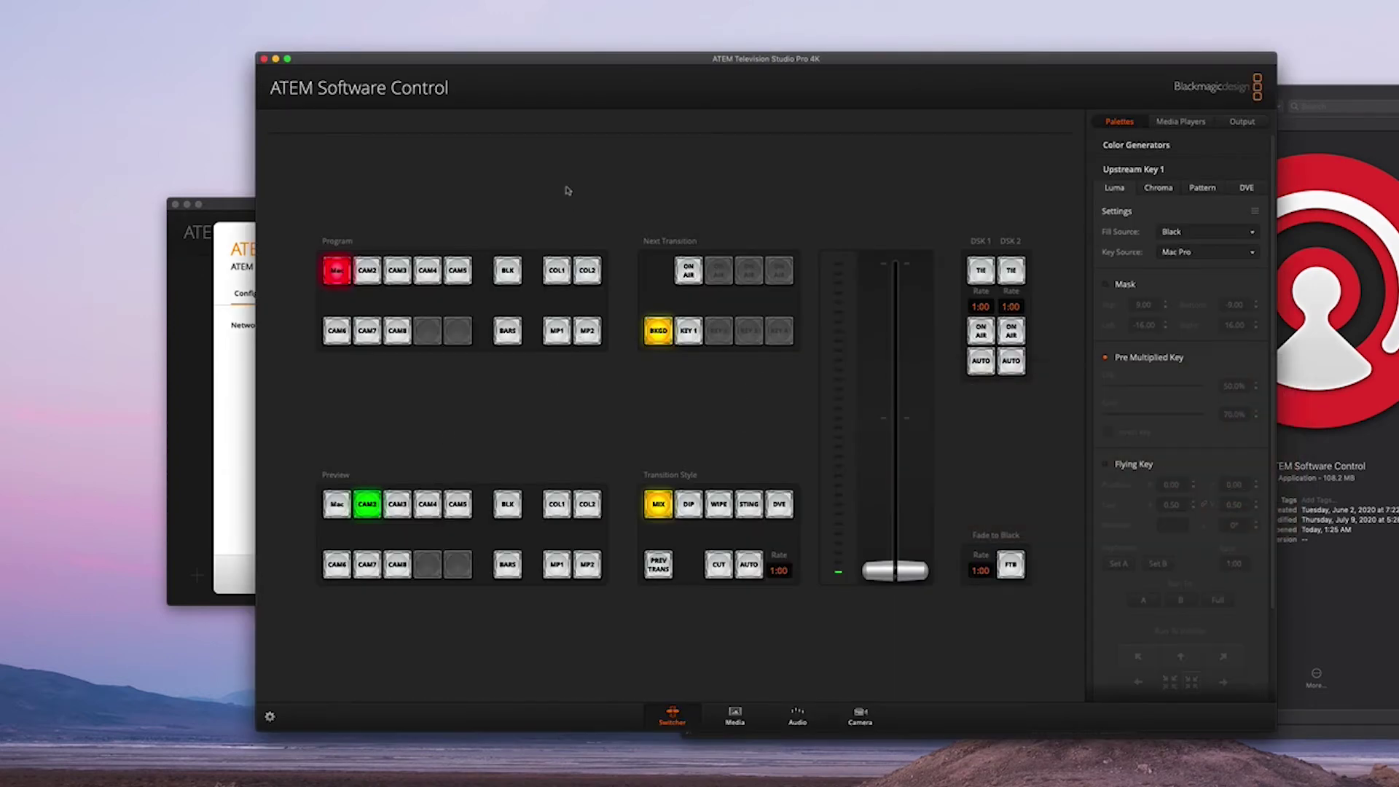
{"action": "left_click_drag", "start_coordinate": [573, 83], "coordinate": [413, 29]}
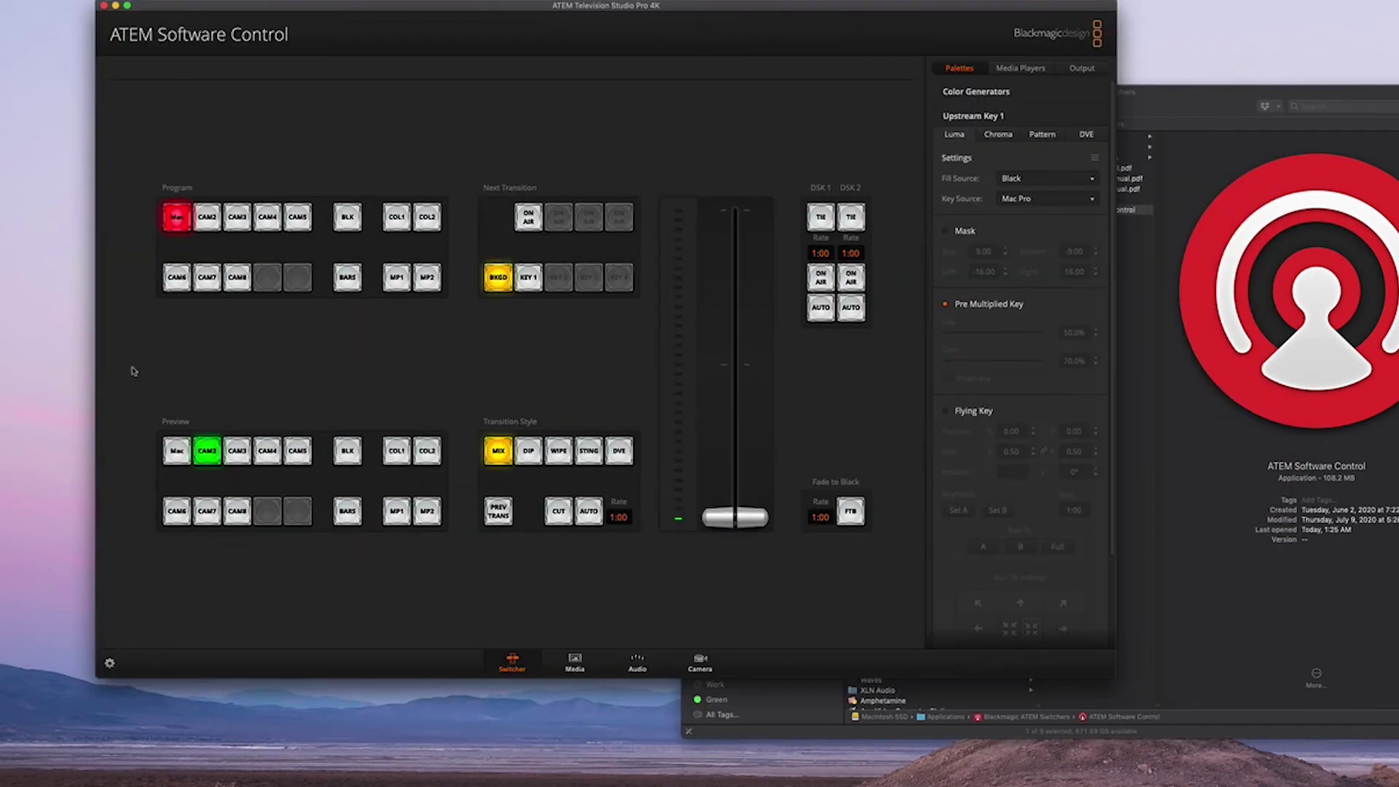
Move through the Media and Audio pages to the Camera page with colour wheels.
{"action": "left_click", "coordinate": [575, 663]}
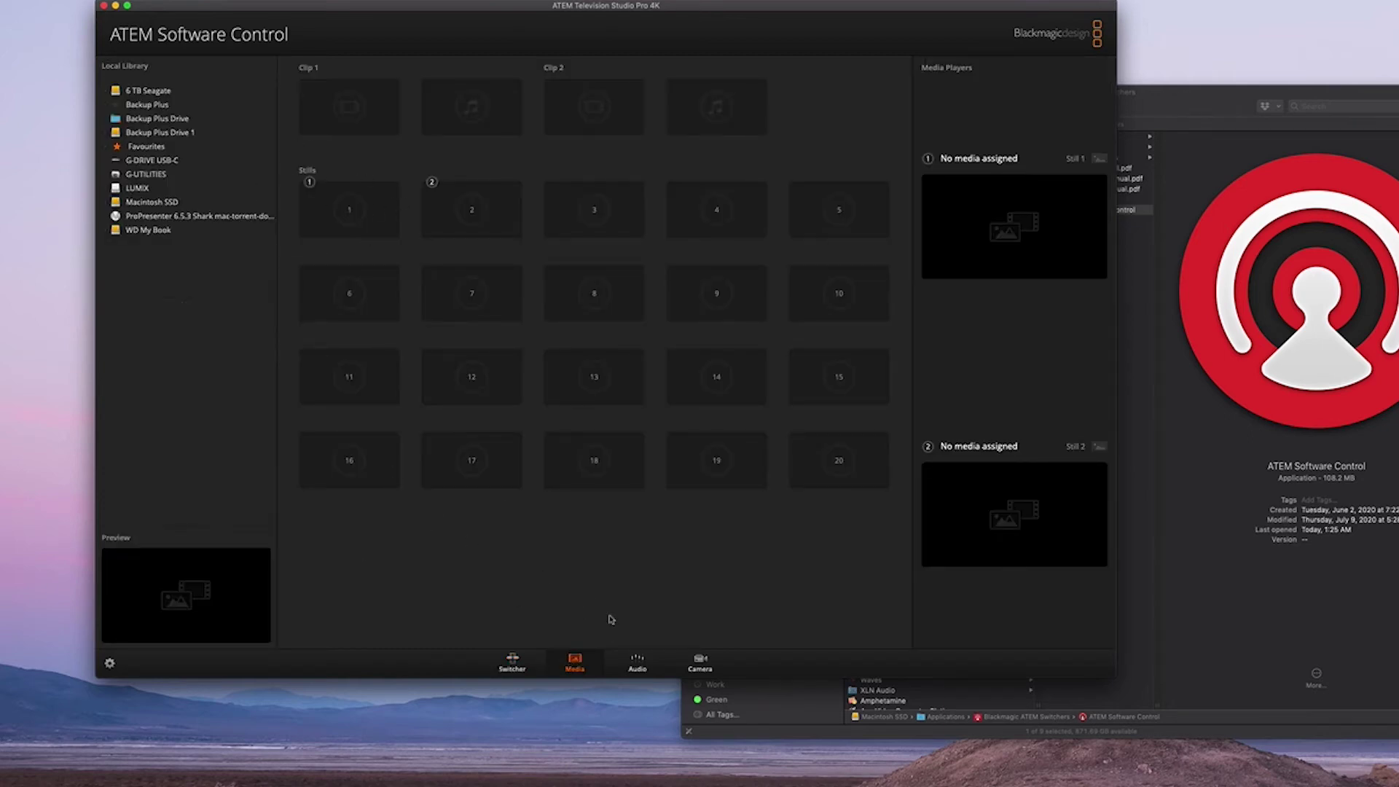
{"action": "left_click", "coordinate": [637, 663]}
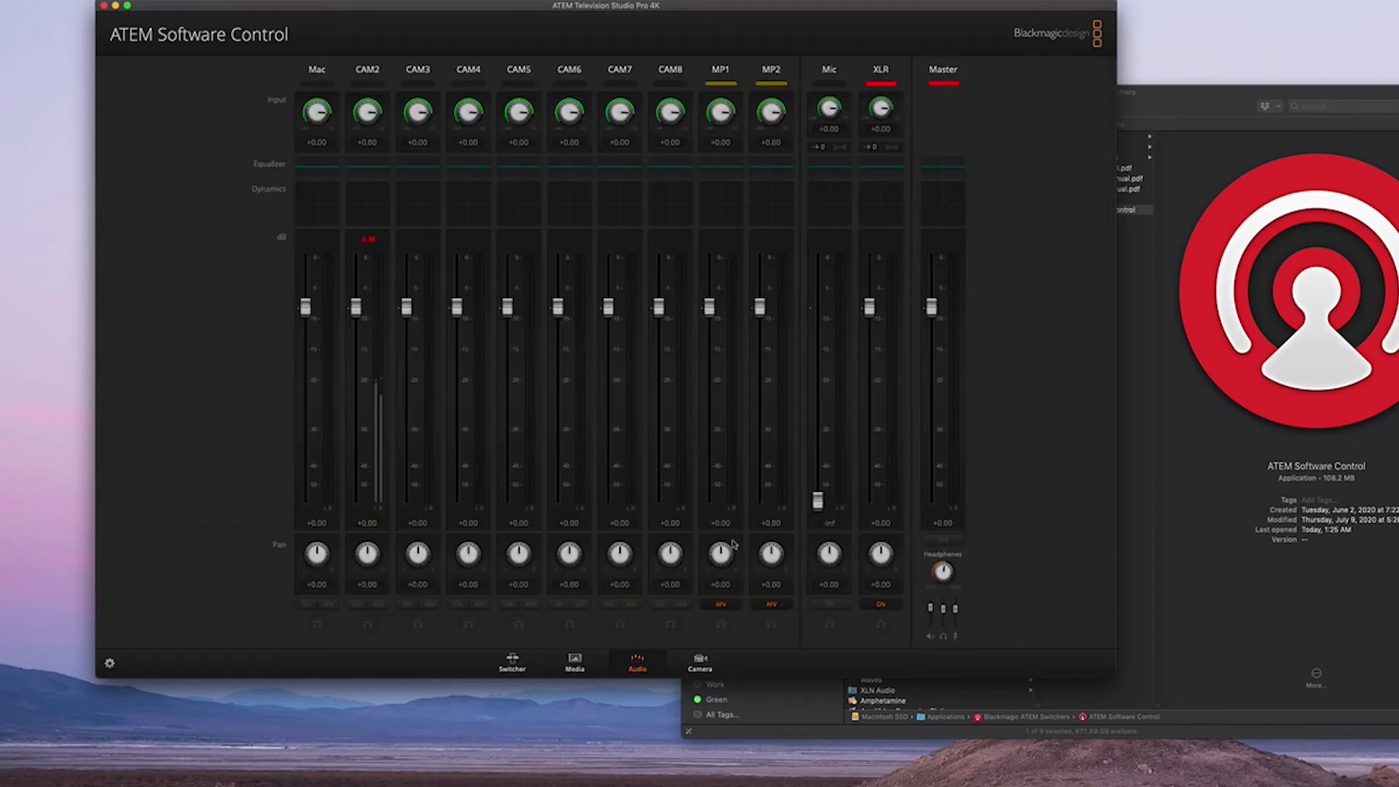
{"action": "left_click", "coordinate": [702, 663]}
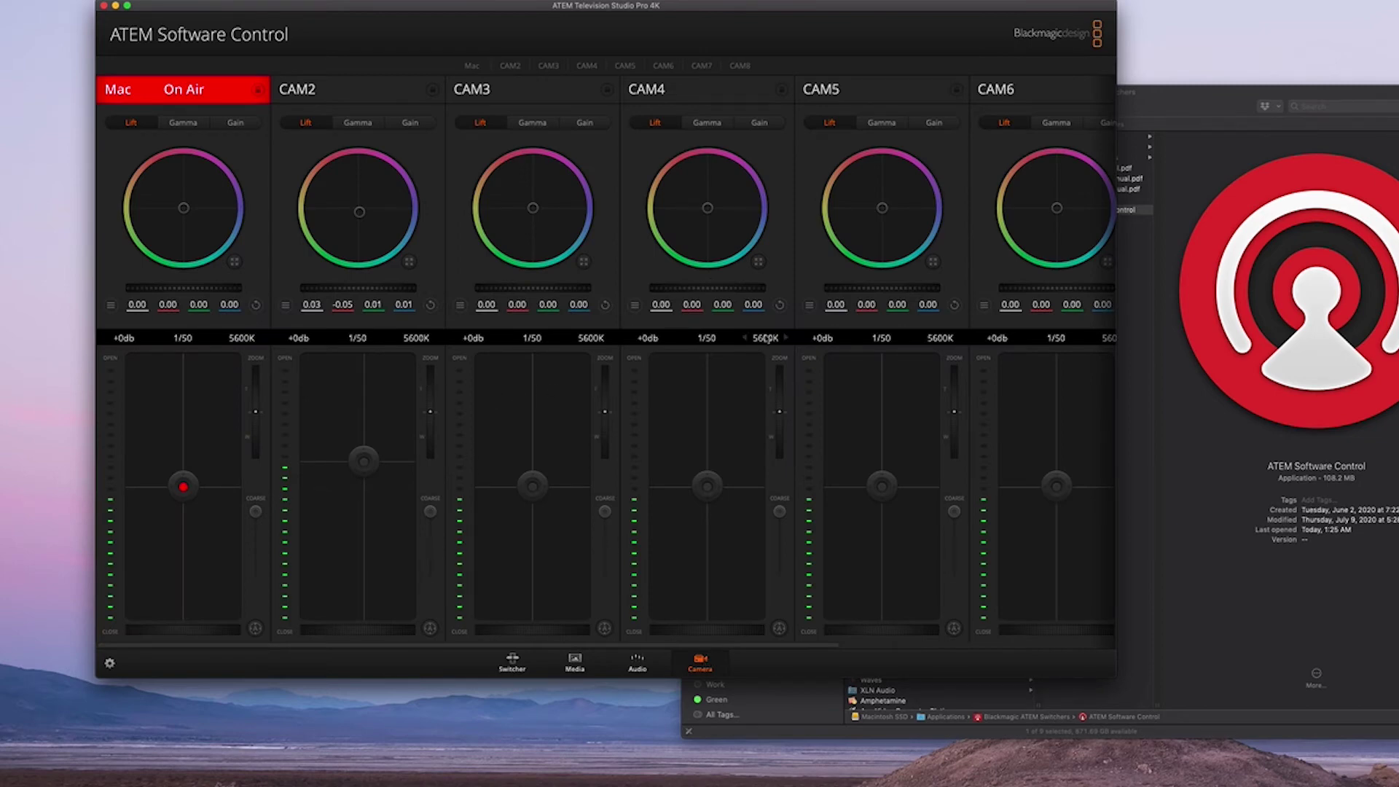
In switcher settings, review Multi View, name input 1 'Mac Pro' under Labels, and save.
{"action": "left_click", "coordinate": [513, 661]}
{"action": "left_click", "coordinate": [108, 664]}
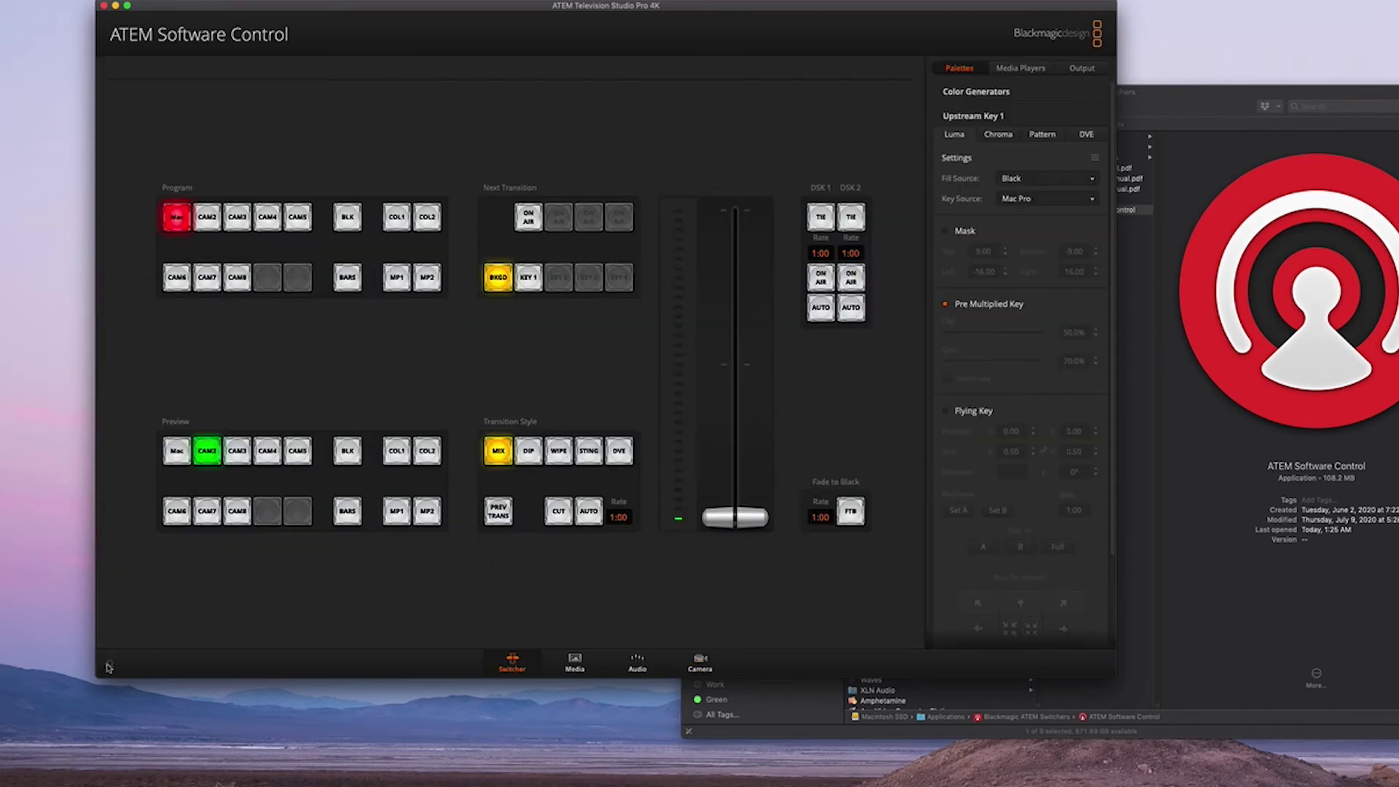
{"action": "left_click", "coordinate": [525, 147]}
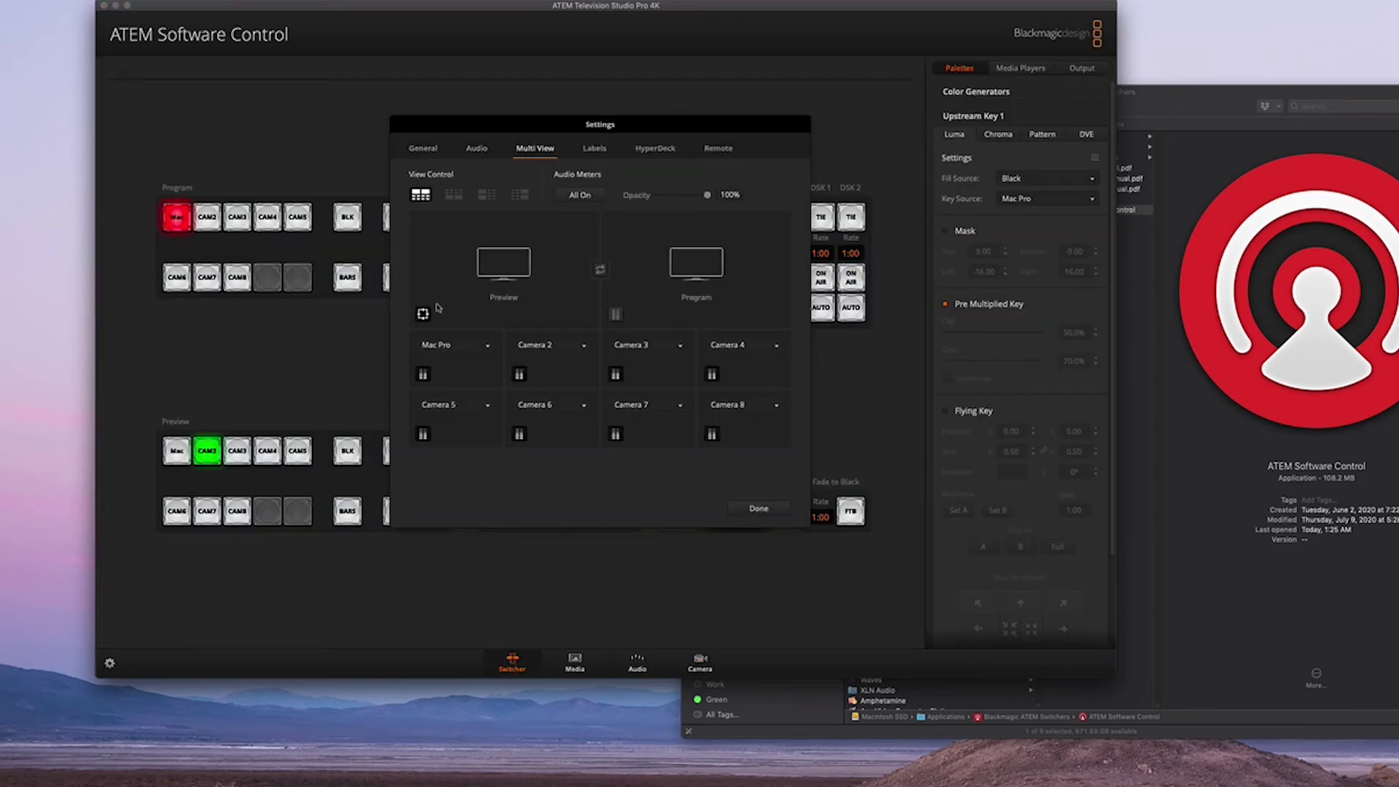
{"action": "left_click", "coordinate": [594, 148]}
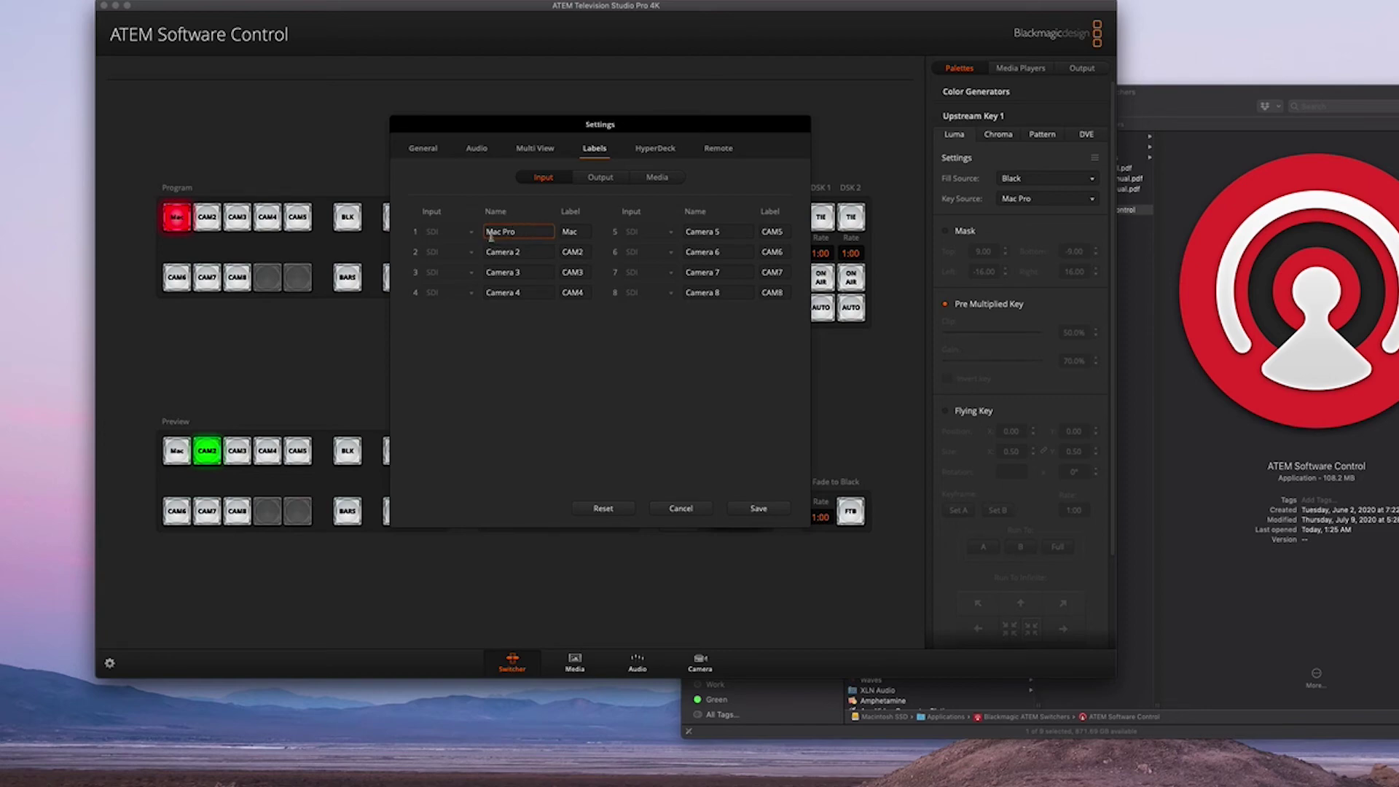
{"action": "key", "text": "Return"}
{"action": "left_click", "coordinate": [769, 512]}
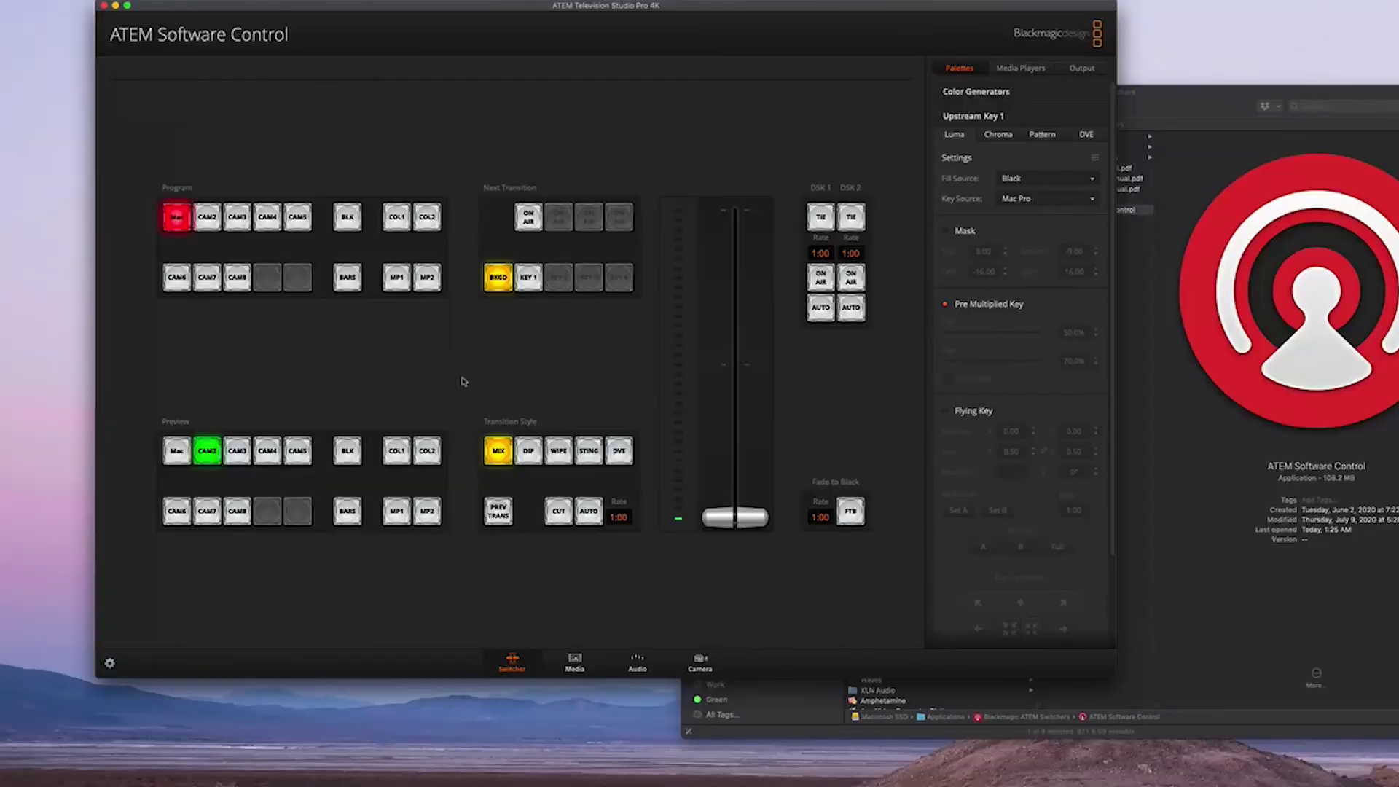
Cut CAM2 live to Program, leaving Mac on Preview.
{"action": "left_click", "coordinate": [559, 512]}
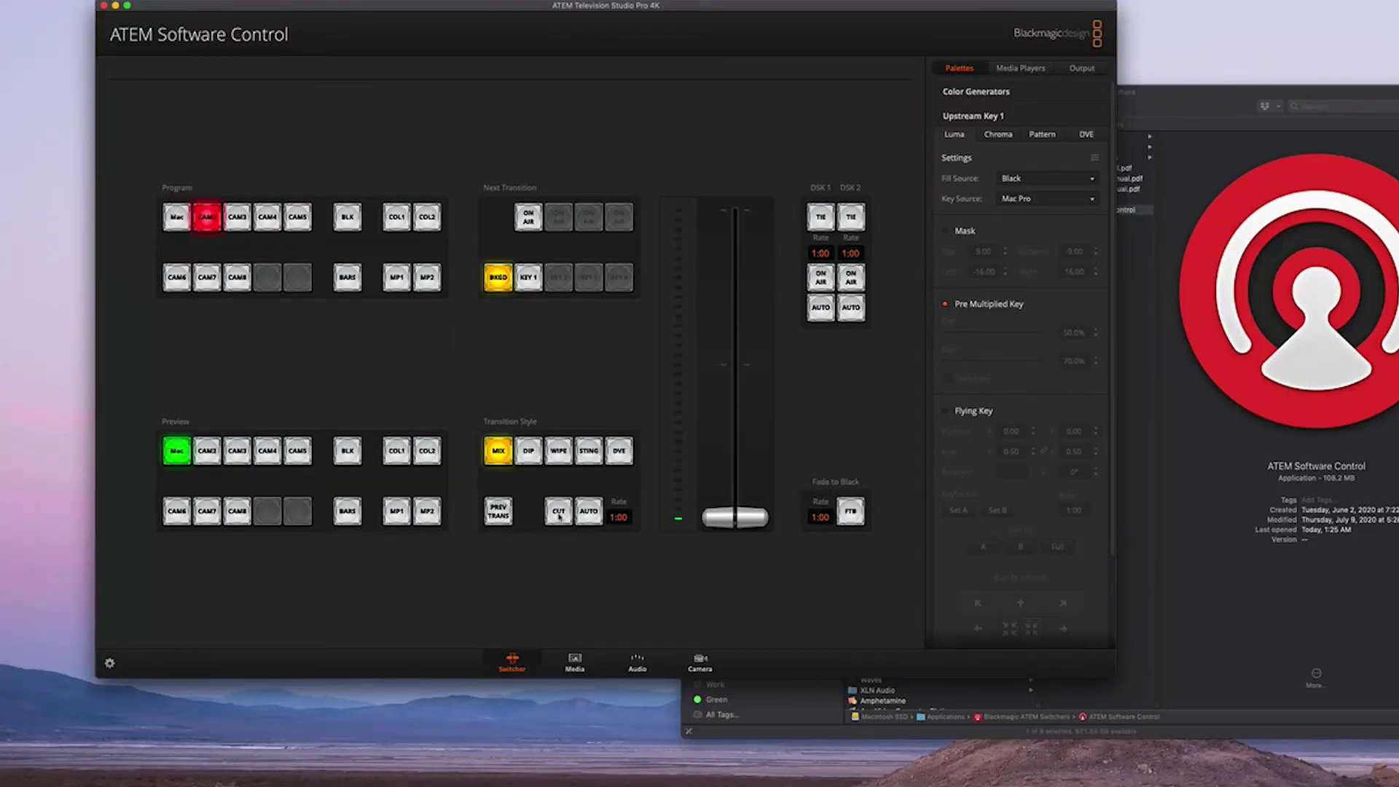